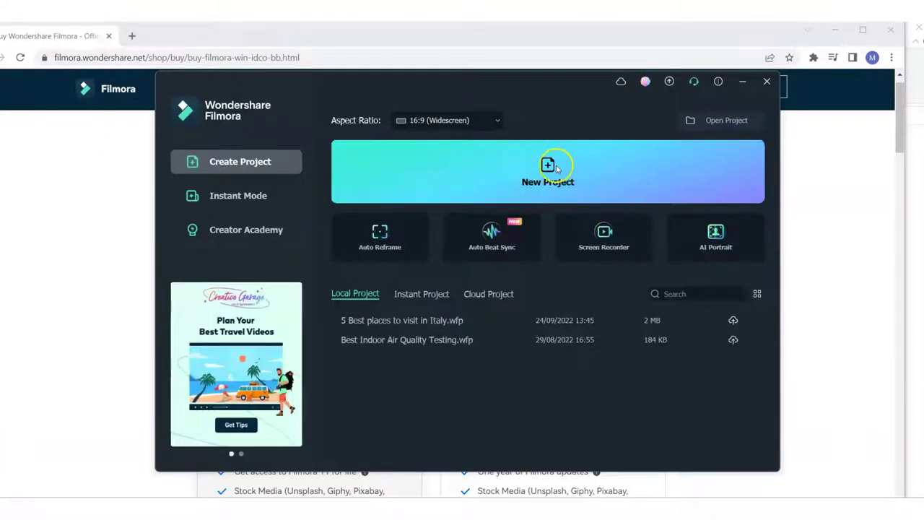
Create a new 16:9 project and import the amalfi 2 and amalfi coast clips from the amalfi coast folder
click(548, 169)
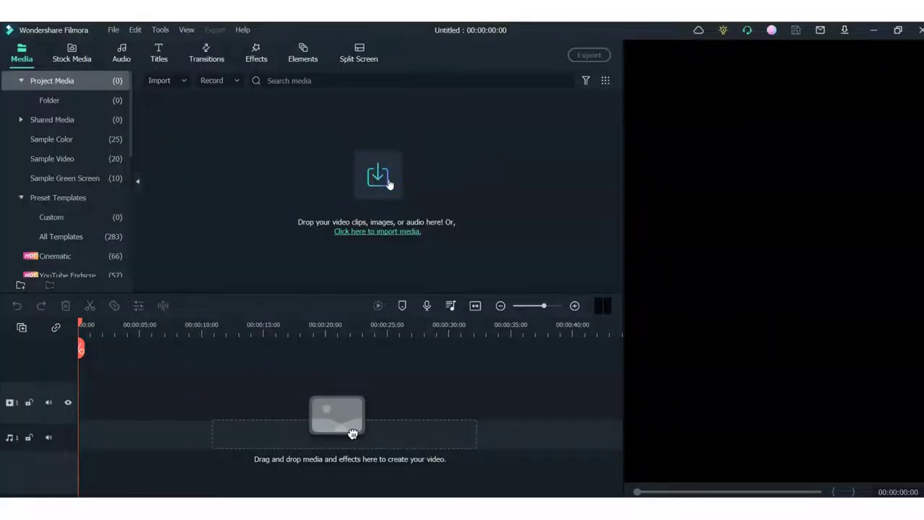
click(381, 178)
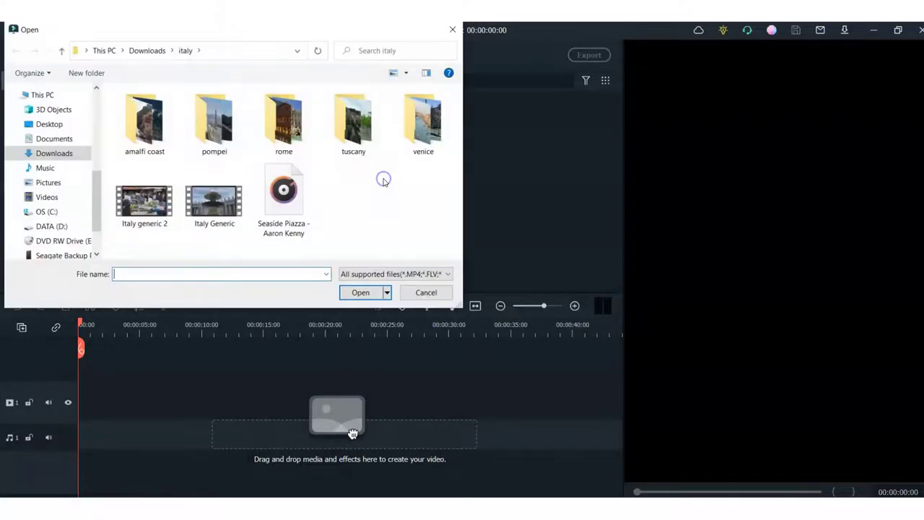
double_click(148, 124)
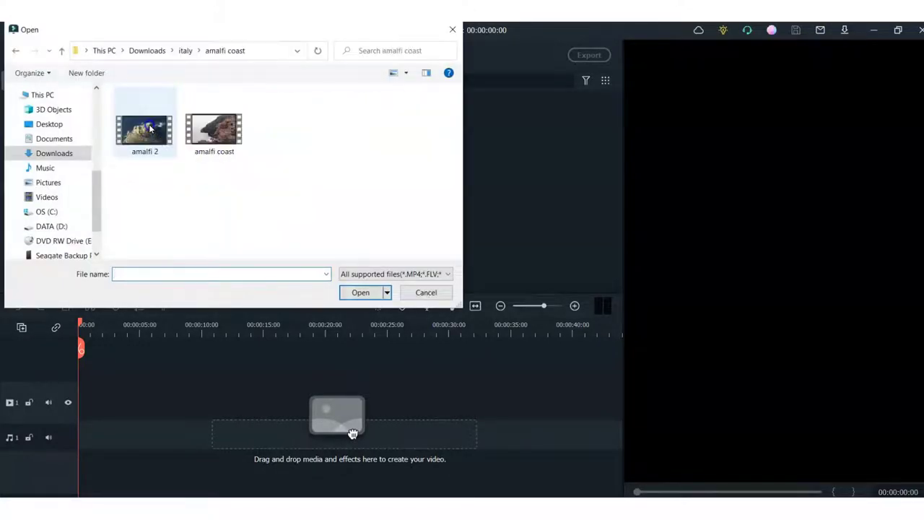
click(156, 137)
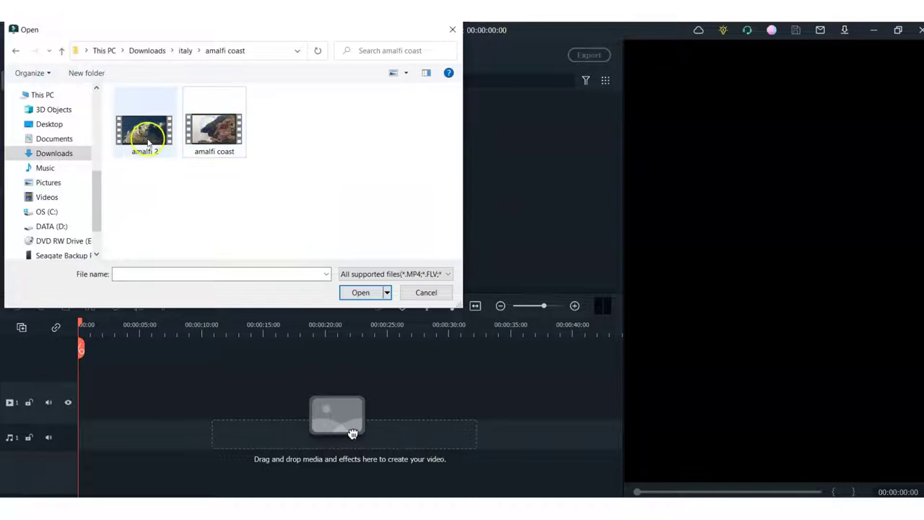
ctrl+click(215, 131)
click(354, 292)
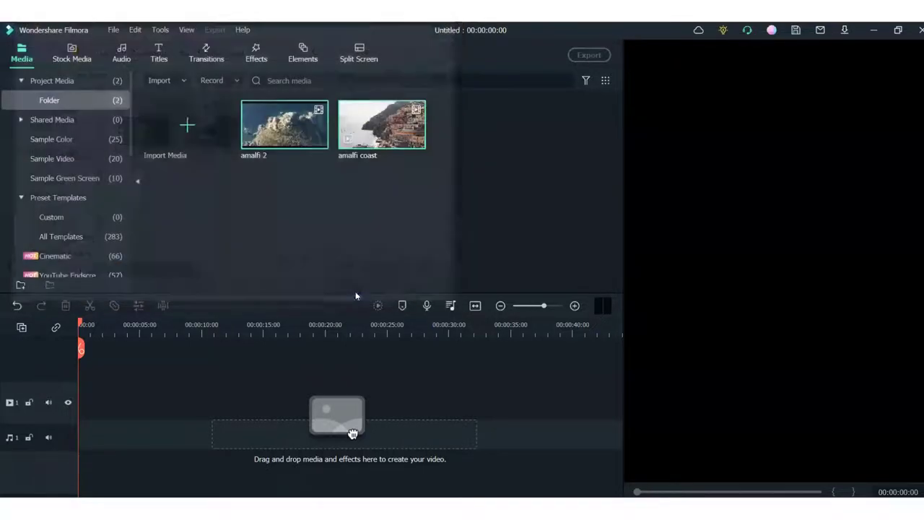
Import the pompei2 and Pompeii - 112906 clips from the pompei folder into the project media
click(186, 126)
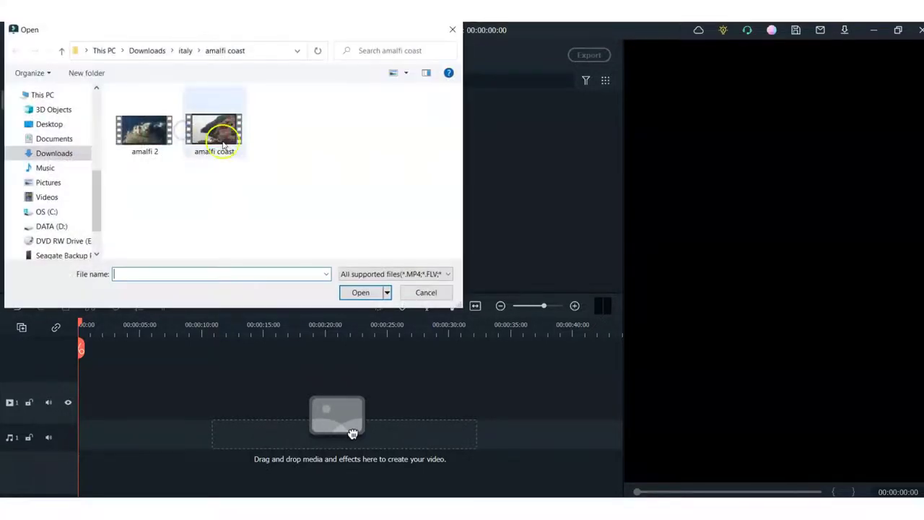
click(61, 50)
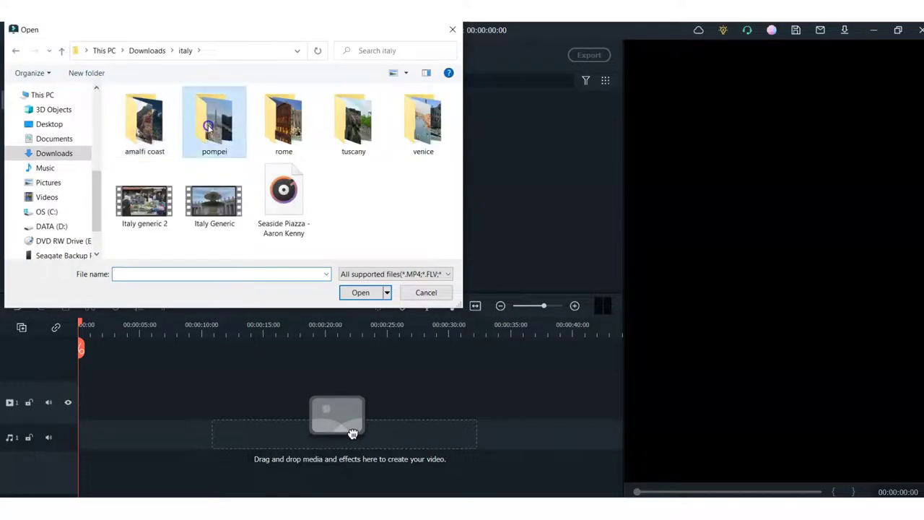
double_click(212, 128)
click(152, 139)
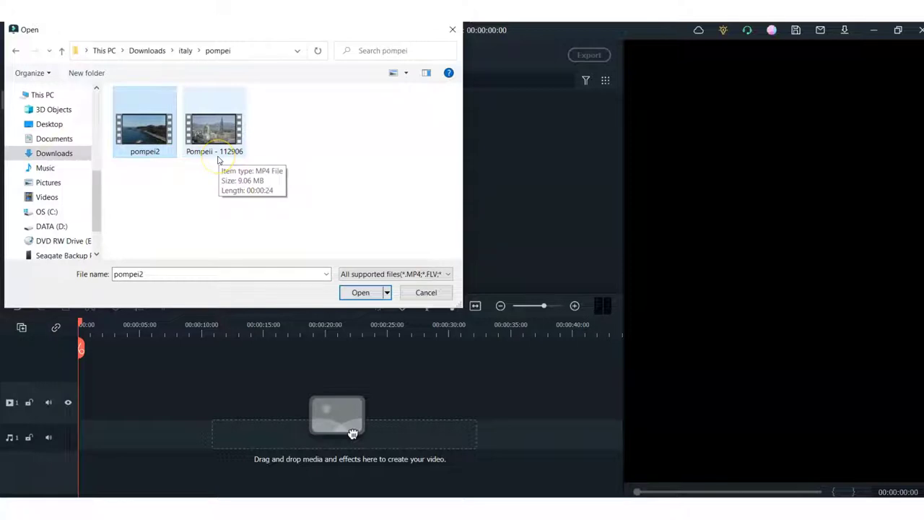
ctrl+click(210, 129)
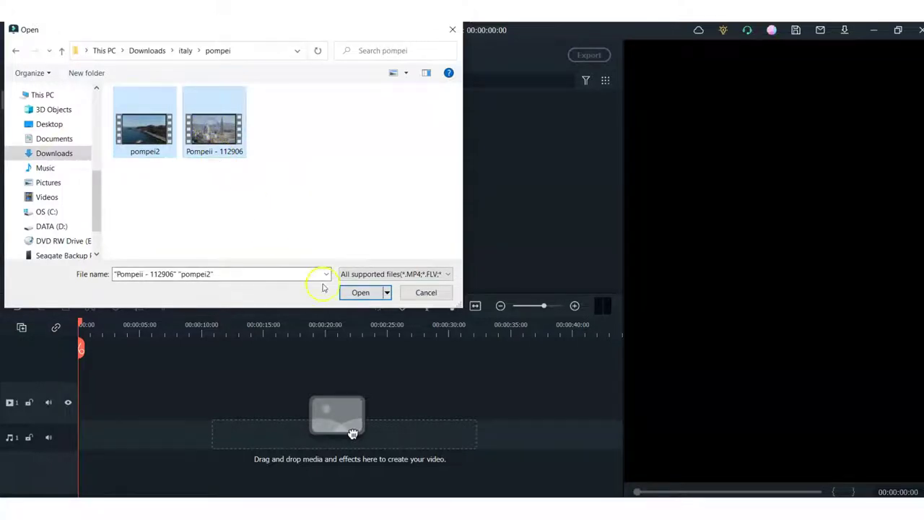
click(360, 292)
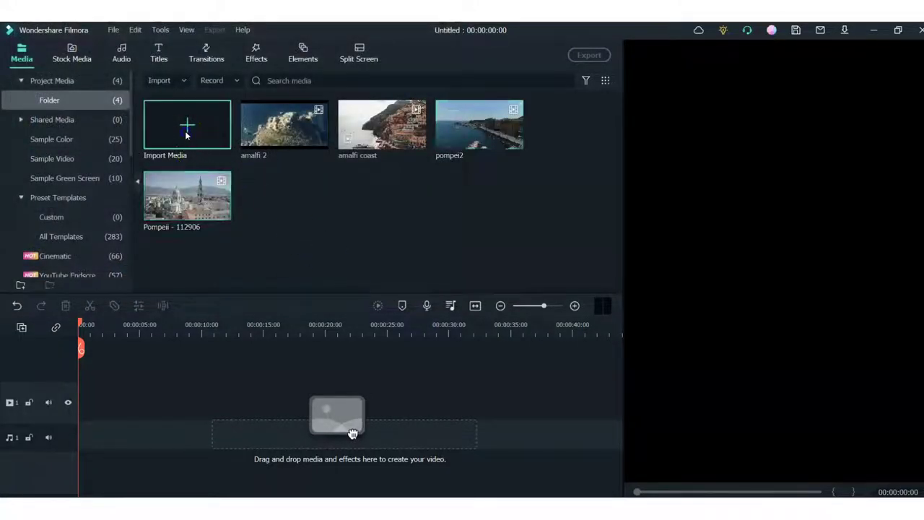
Import the remaining Italy media and place amalfi 2 twice in a row on the video track, keeping the 1920 x 1080 25fps project settings
click(186, 134)
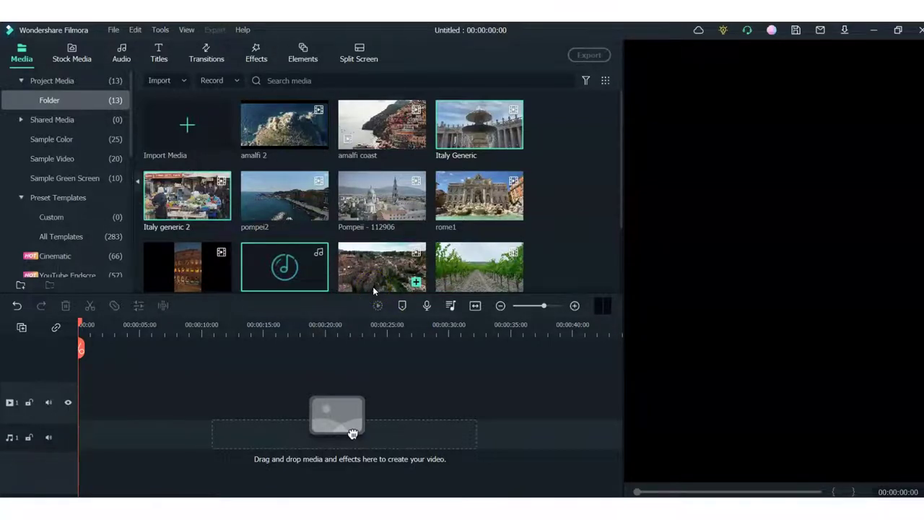
drag(352, 433, 83, 446)
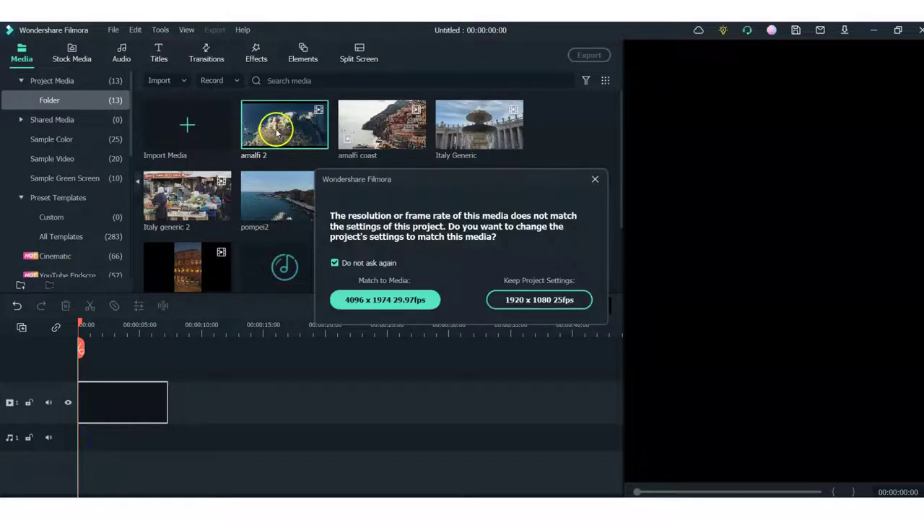
click(543, 305)
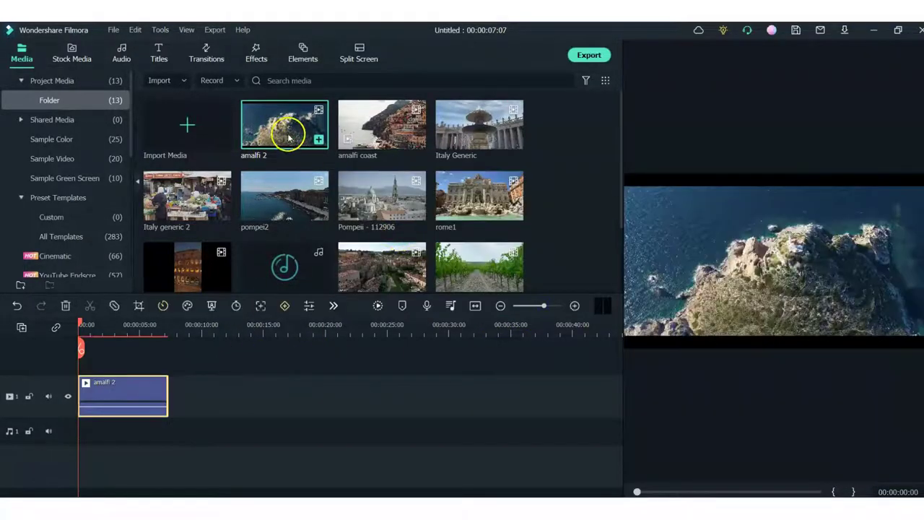
drag(267, 313, 175, 408)
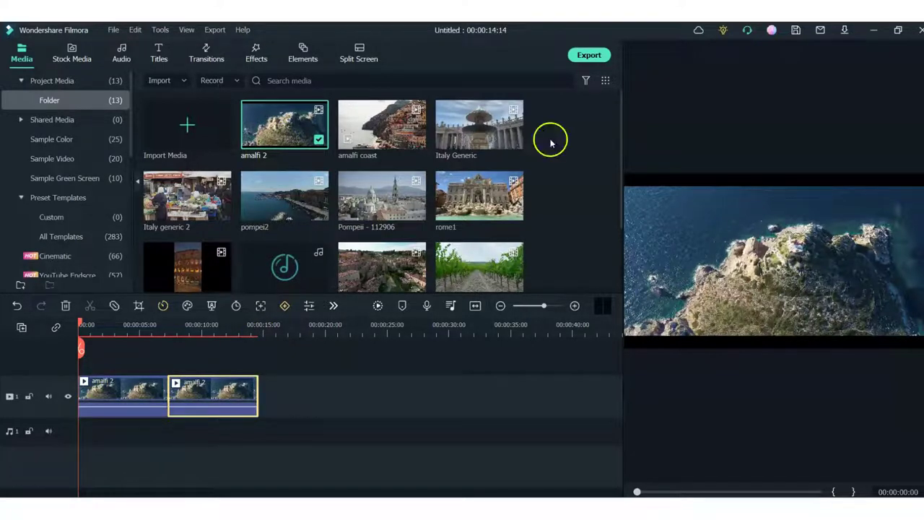
Insert Italy Generic and then Italy generic 2 at the start of the video track, trimming Italy generic 2 to about 6 seconds
drag(485, 127, 75, 389)
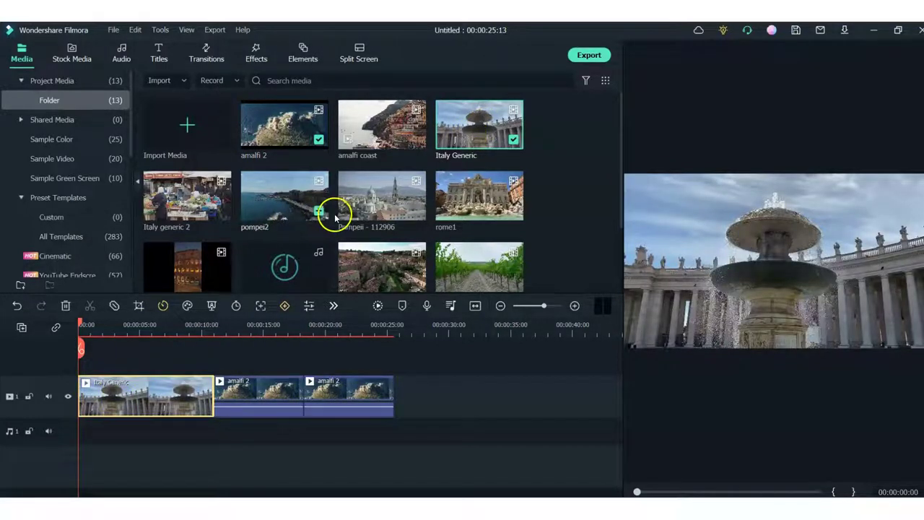
drag(184, 203, 81, 397)
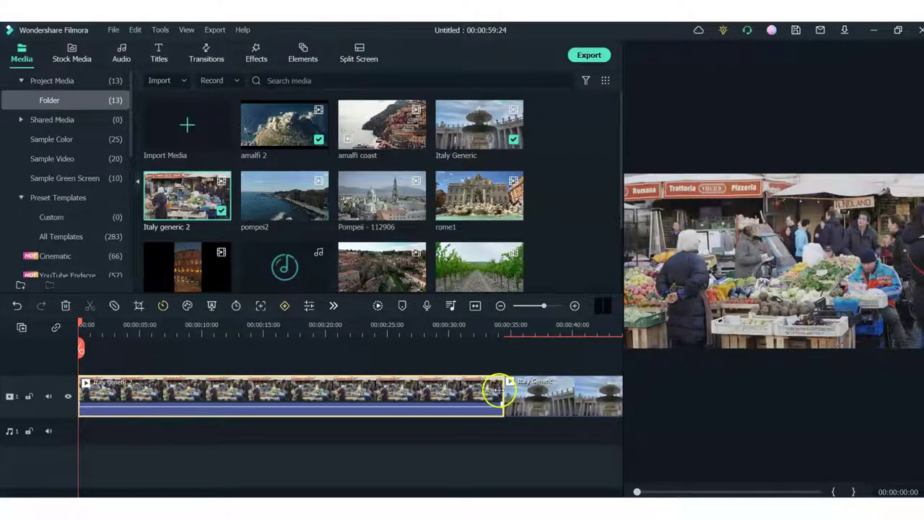
drag(501, 389, 156, 397)
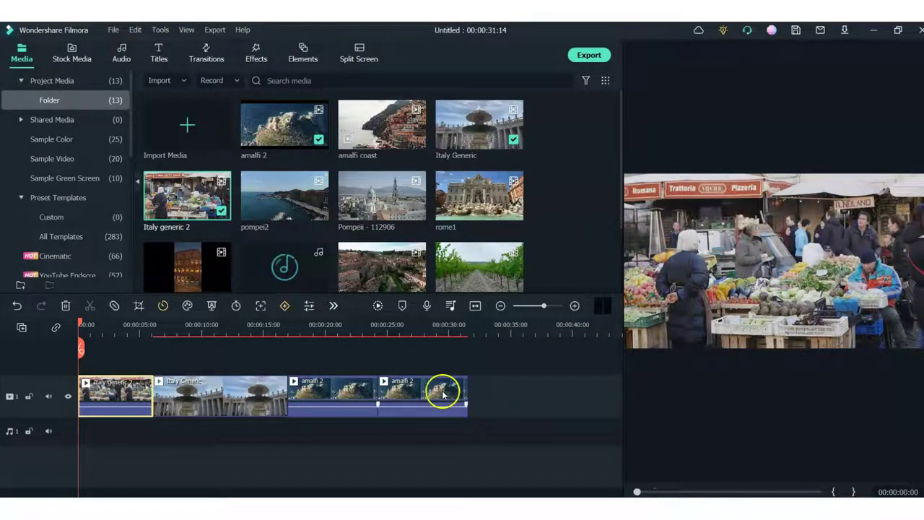
Trim about 1 second off the end of the last amalfi 2 clip and append the Pompeii - 112906 and pompei2 clips
drag(464, 404, 436, 405)
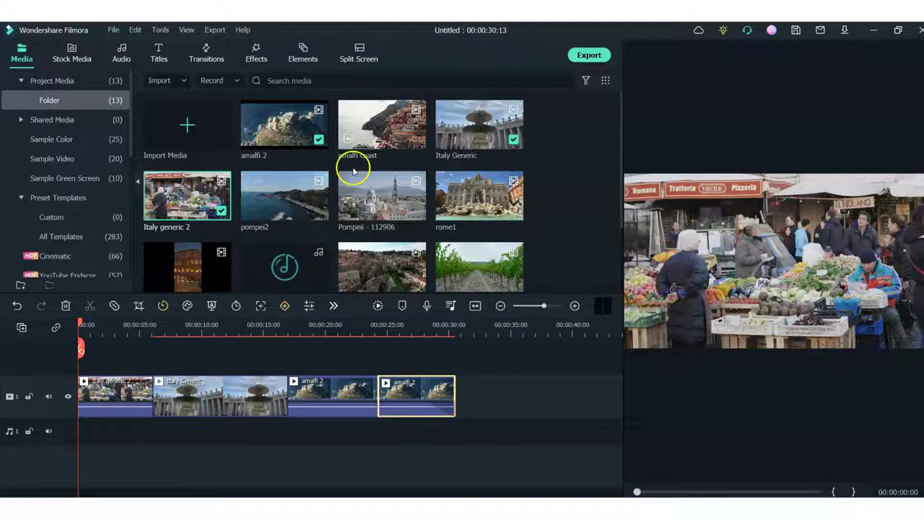
drag(376, 209, 480, 404)
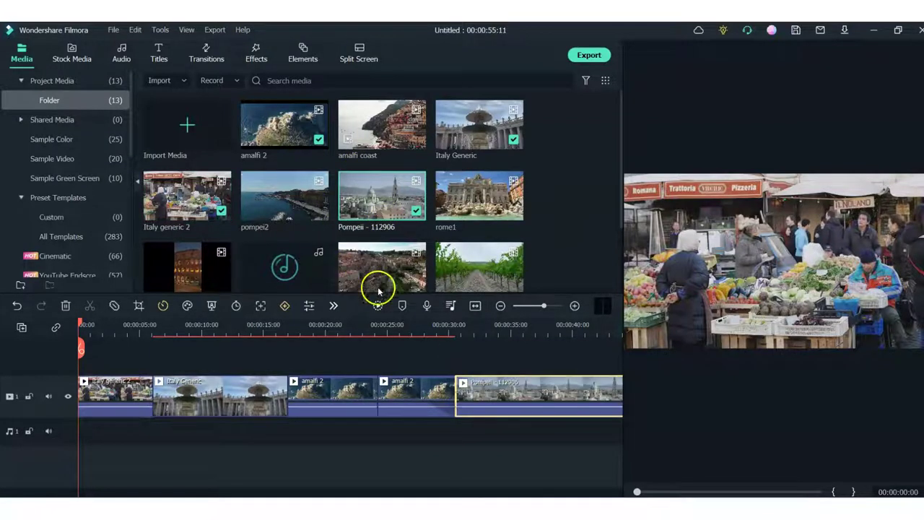
click(540, 306)
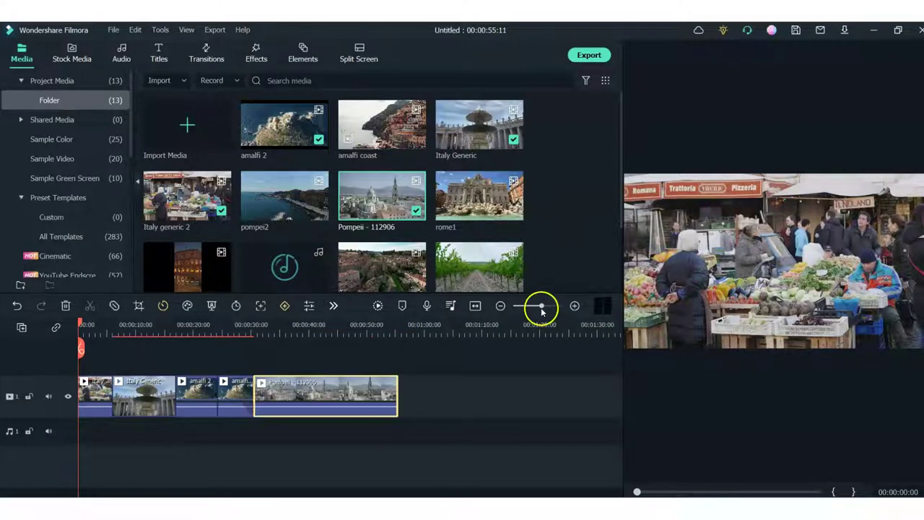
mouse_move(538, 306)
mouse_down()
mouse_move(528, 306)
mouse_move(541, 306)
mouse_up()
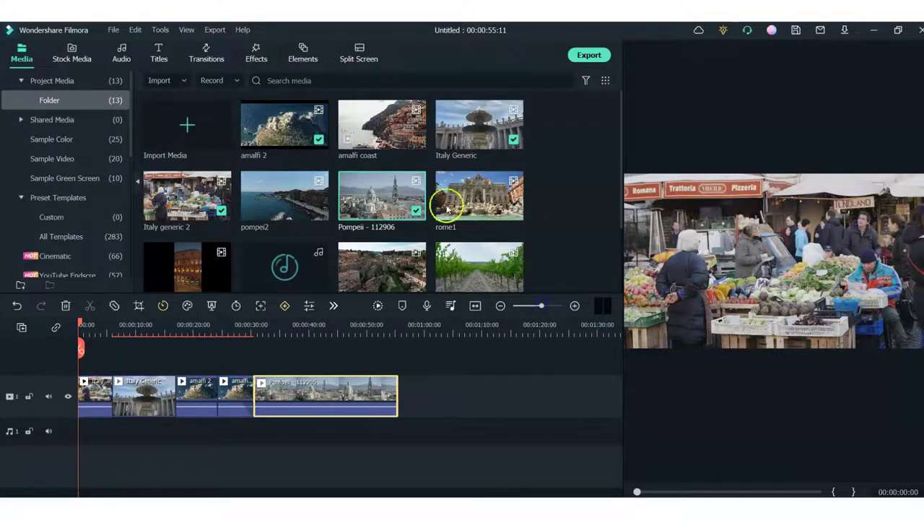
drag(281, 203, 401, 395)
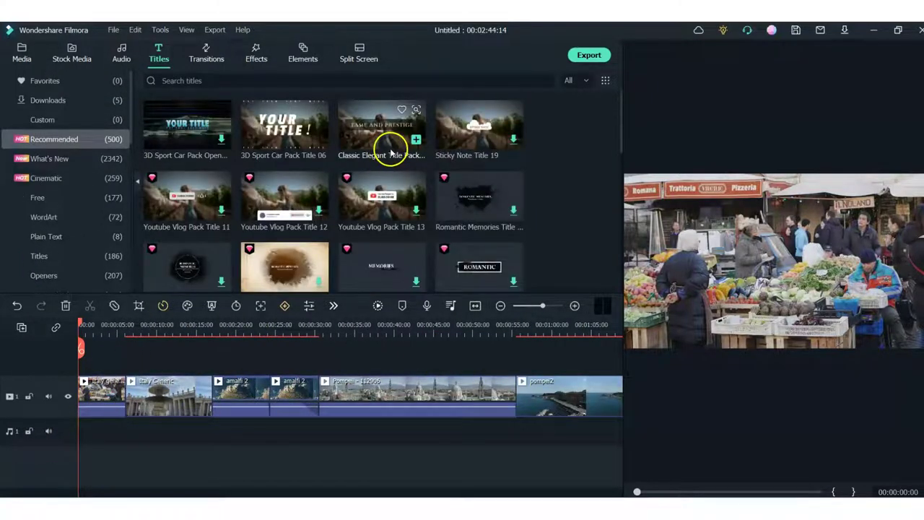
Add Classic Elegant Title Pack Title 04 above the first clip and change its text to "5 Best Places To Visit in Italy"
drag(381, 124, 106, 374)
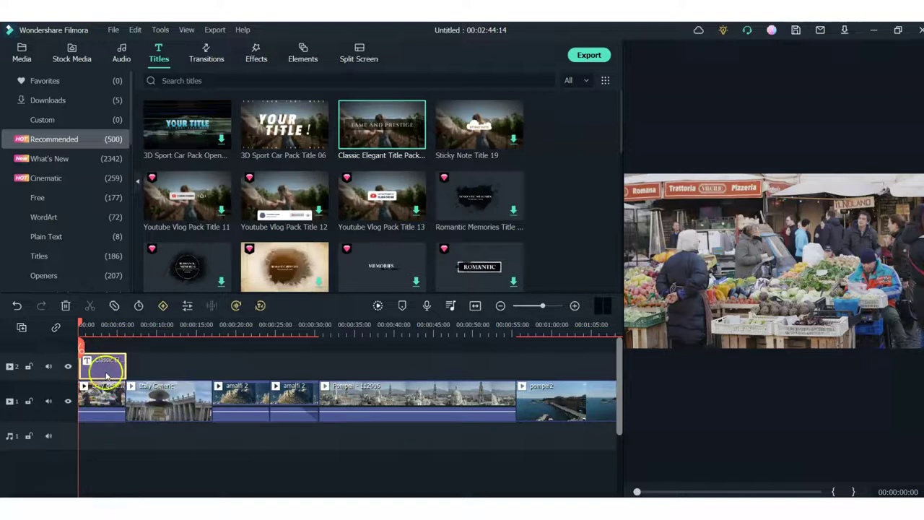
double_click(106, 370)
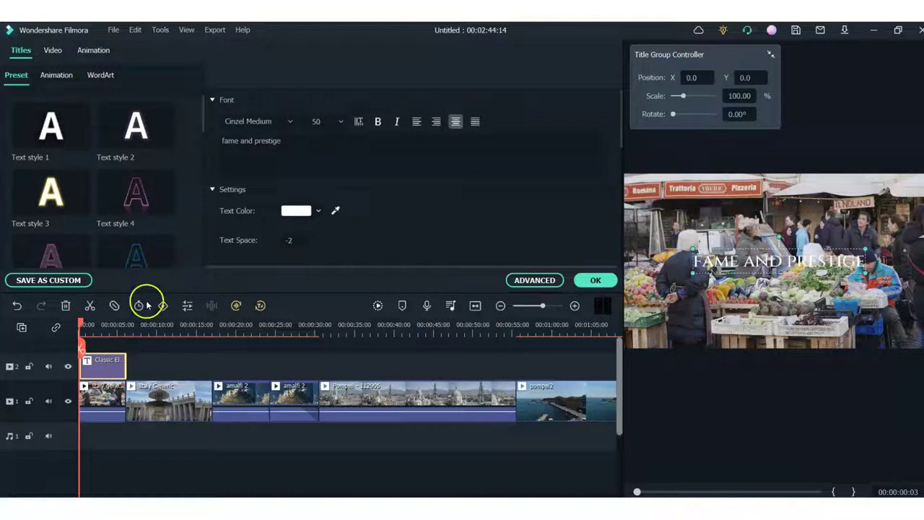
click(289, 140)
drag(289, 140, 215, 144)
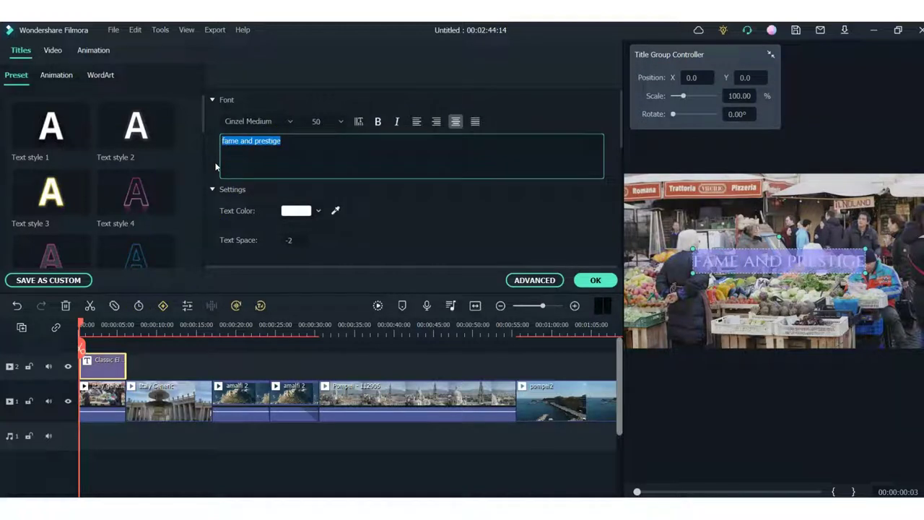
key(BackSpace)
text(5 Best P)
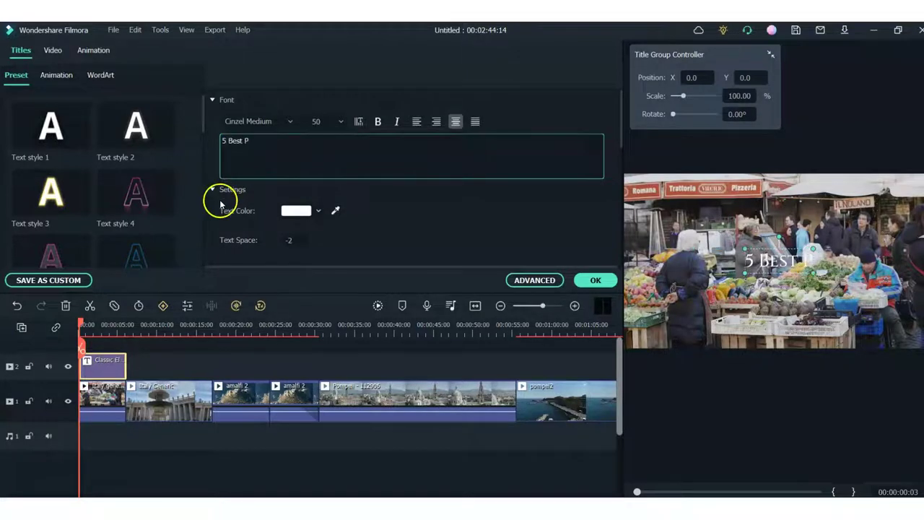
text(laces To )
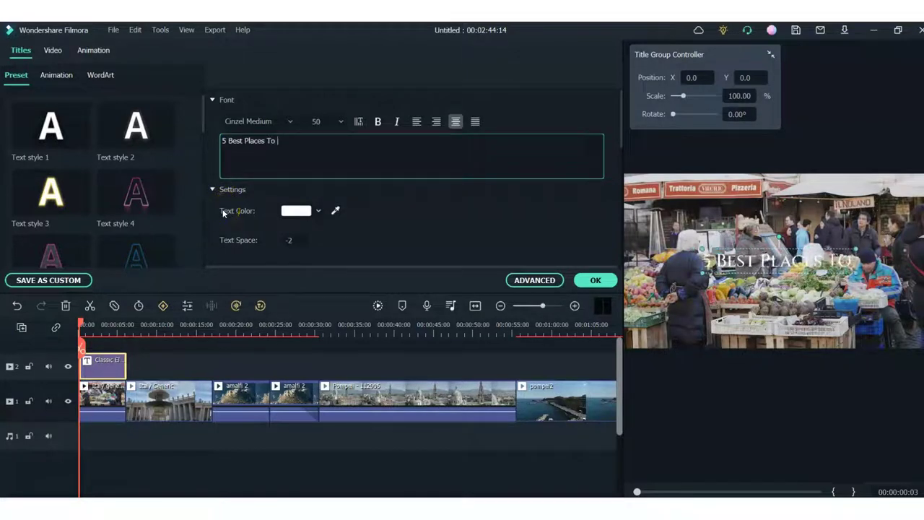
text(Visit in I)
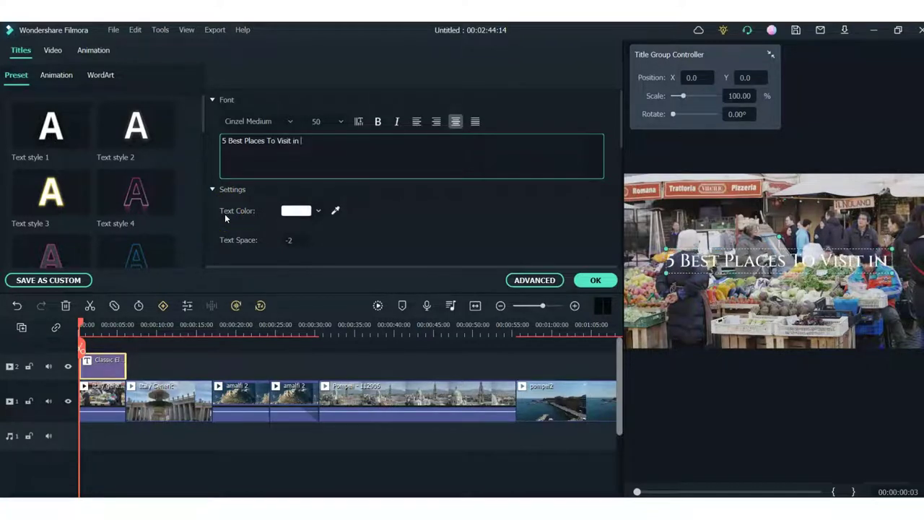
text(taly)
click(223, 226)
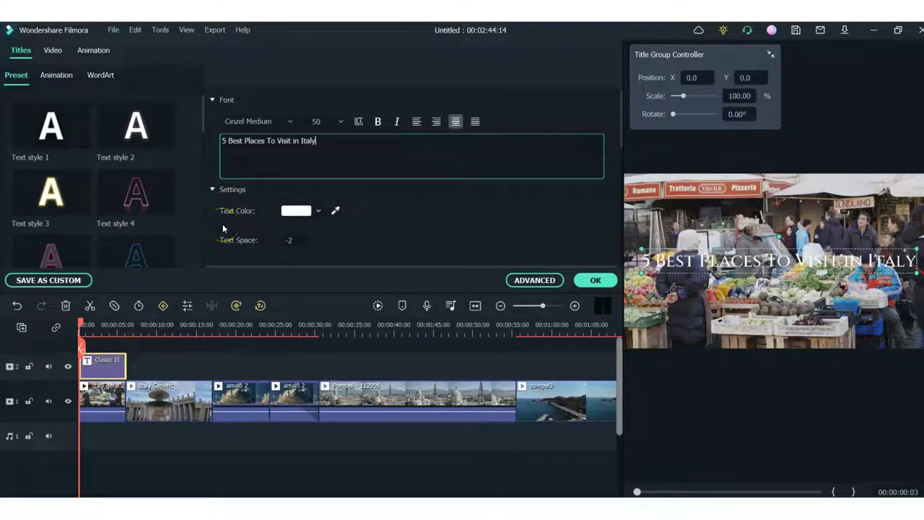
click(768, 246)
click(792, 268)
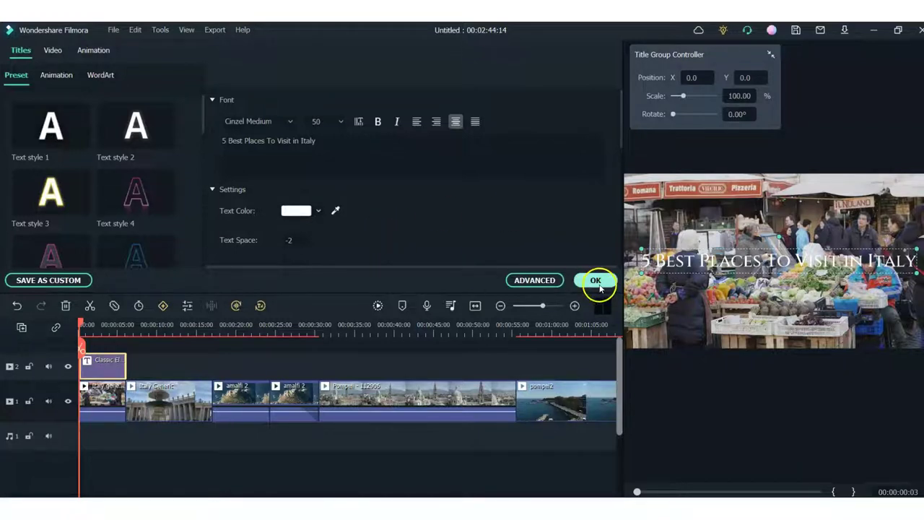
click(596, 280)
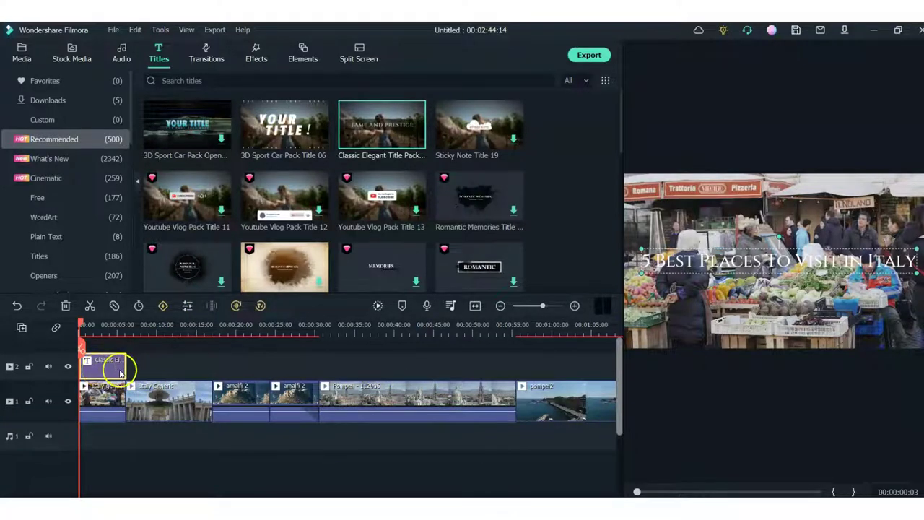
Extend the title to the end of the Italy Generic clip, about 17 seconds in, and preview it over the footage
drag(123, 368, 212, 368)
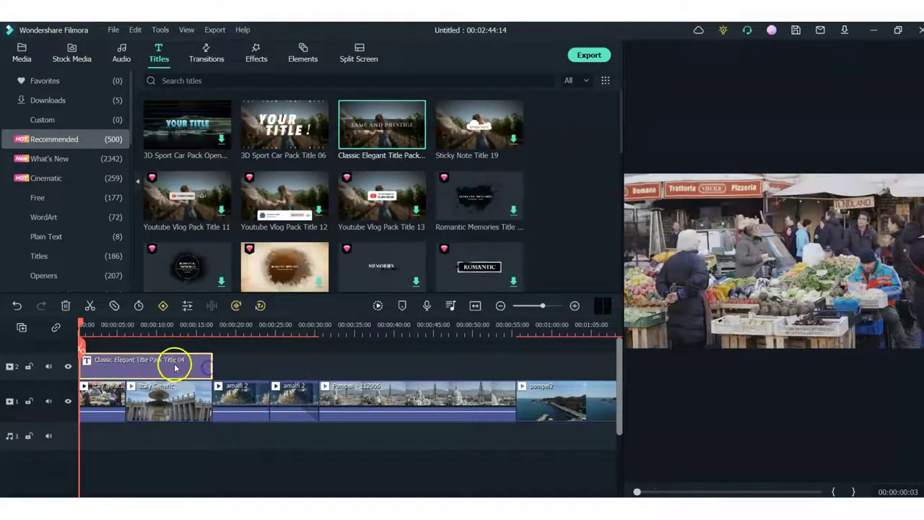
click(751, 318)
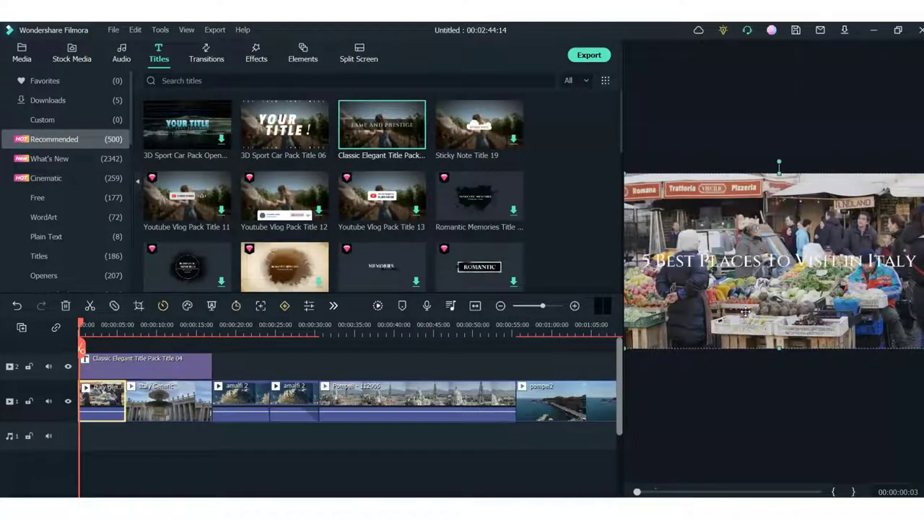
key(space)
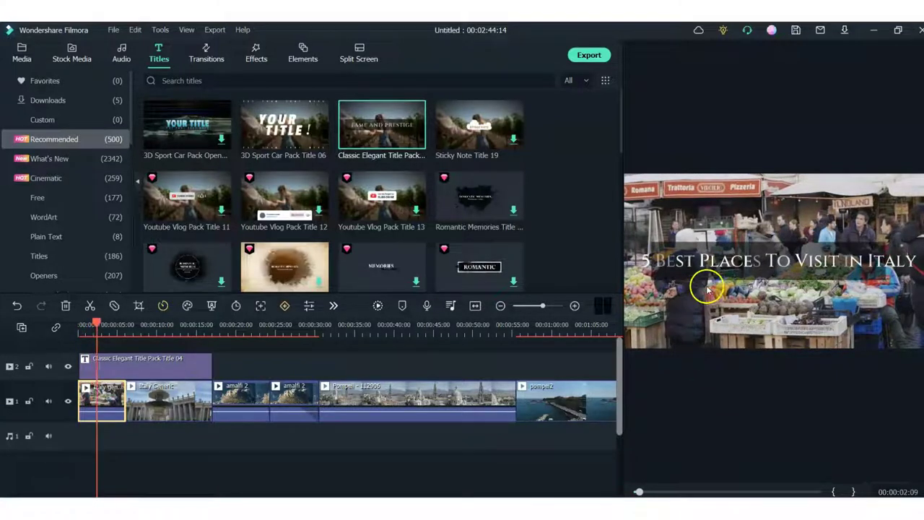
click(175, 361)
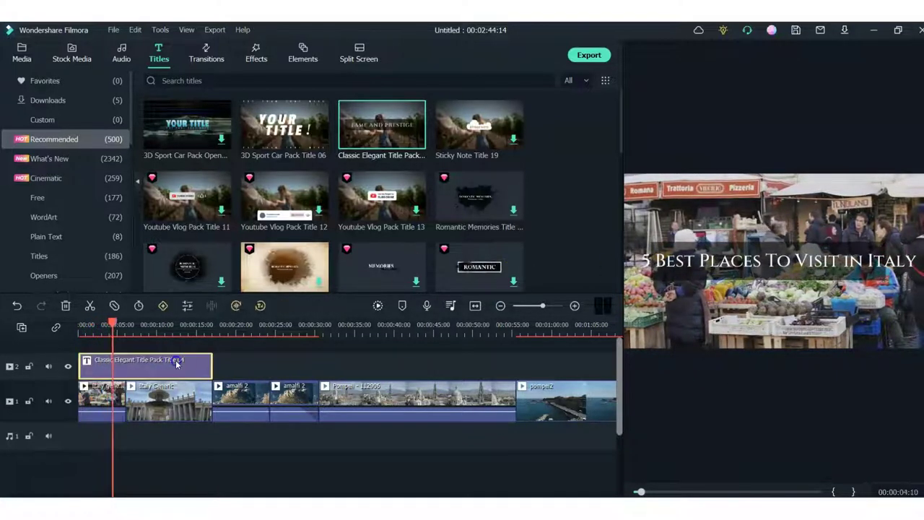
Split the opening title's text onto two lines as "5 Best Places To" and "Visit in Italy" and preview it over the footage
double_click(176, 361)
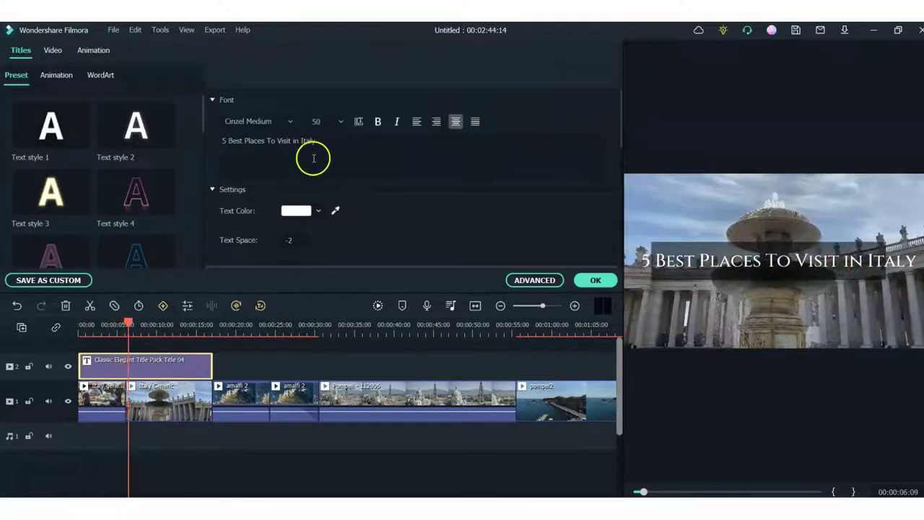
click(278, 142)
key(Return)
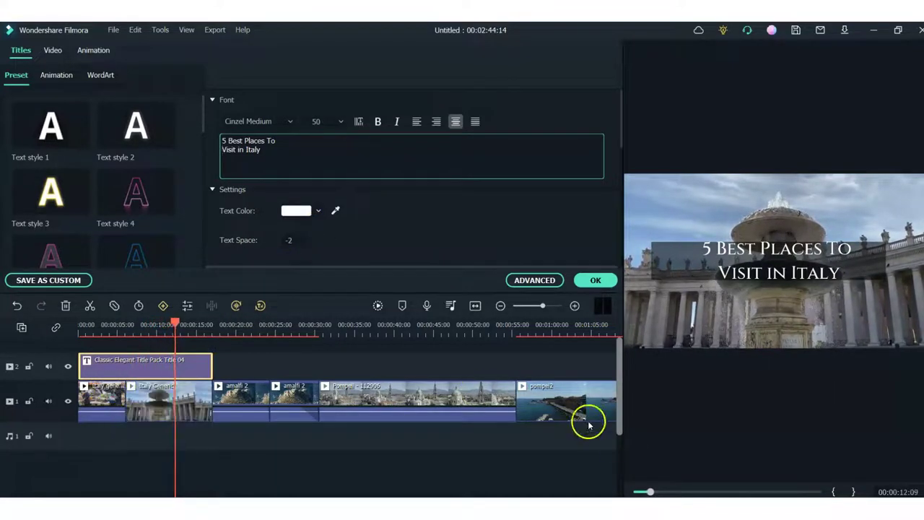
drag(645, 490, 637, 491)
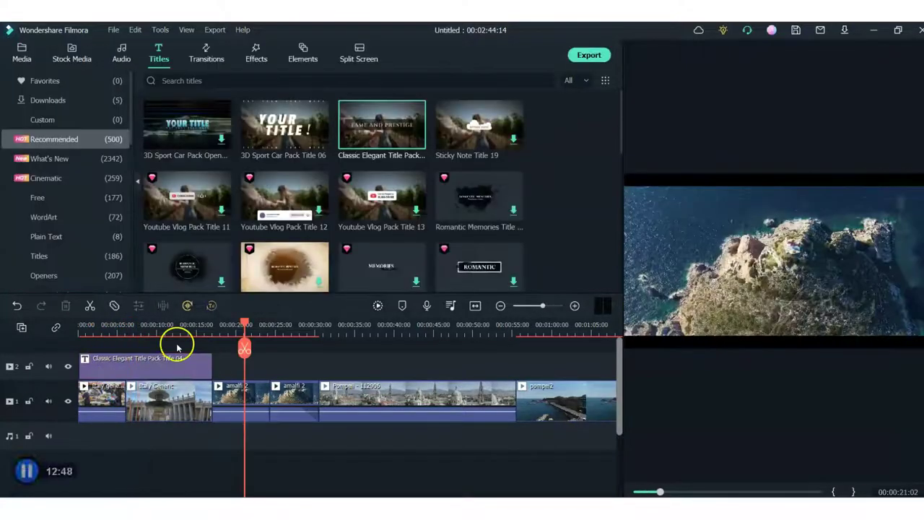
Try another Classic Elegant Title Pack title above the first amalfi 2 clip, about 17 seconds in, and open its text for editing
drag(243, 327, 213, 329)
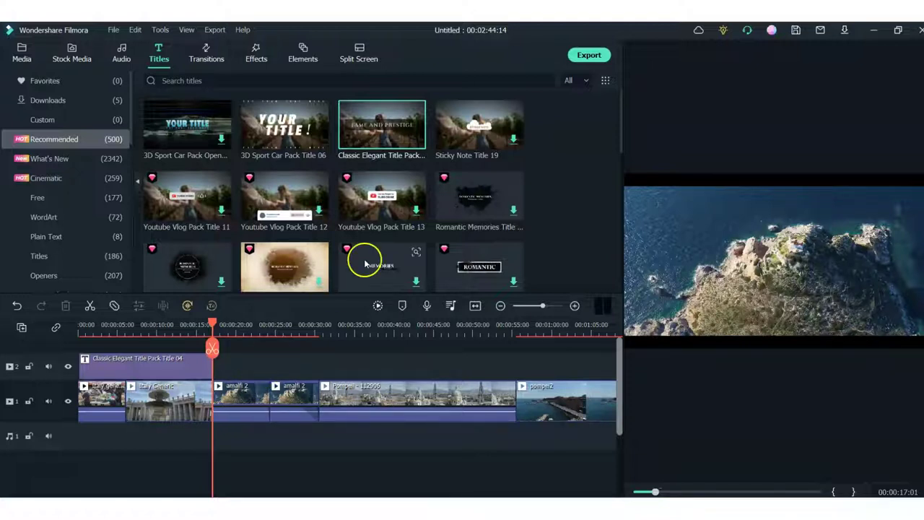
click(388, 129)
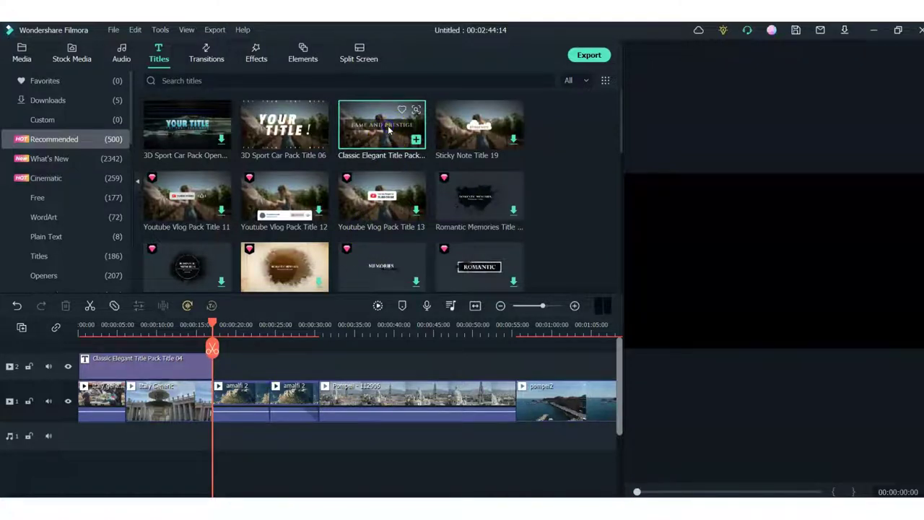
click(362, 128)
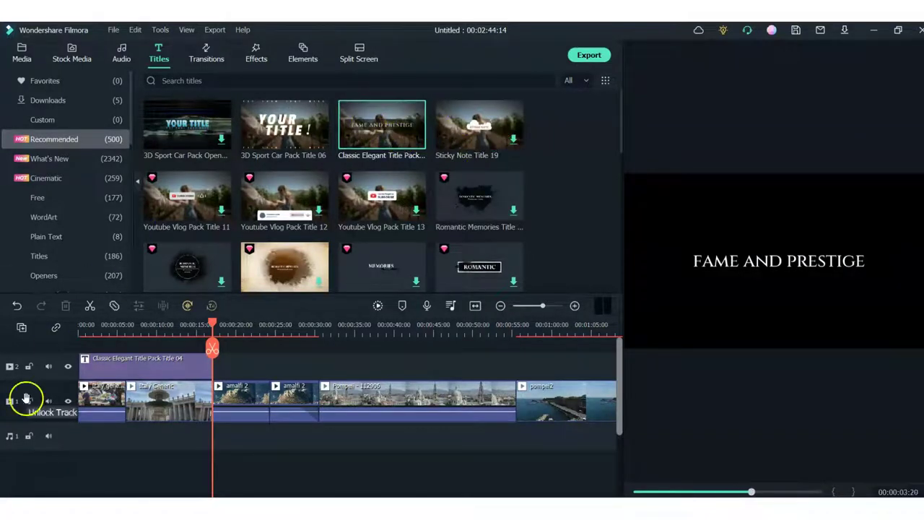
double_click(238, 369)
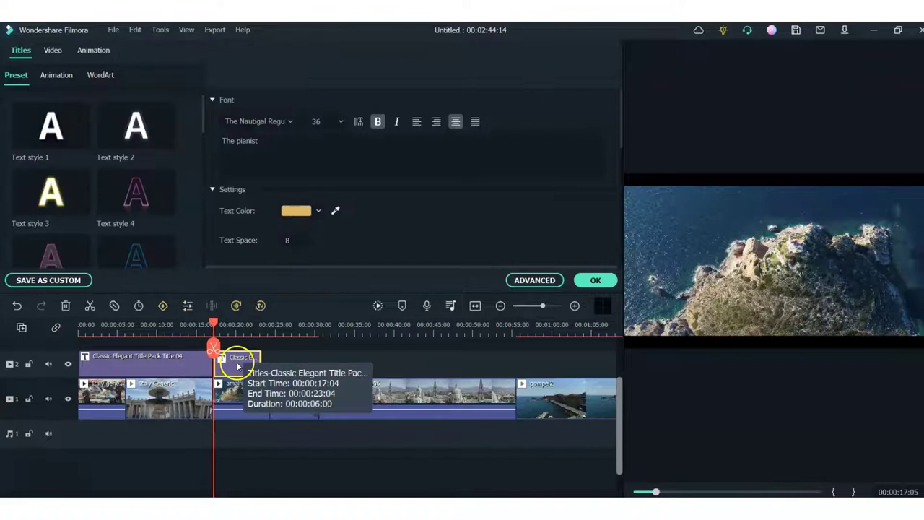
click(237, 366)
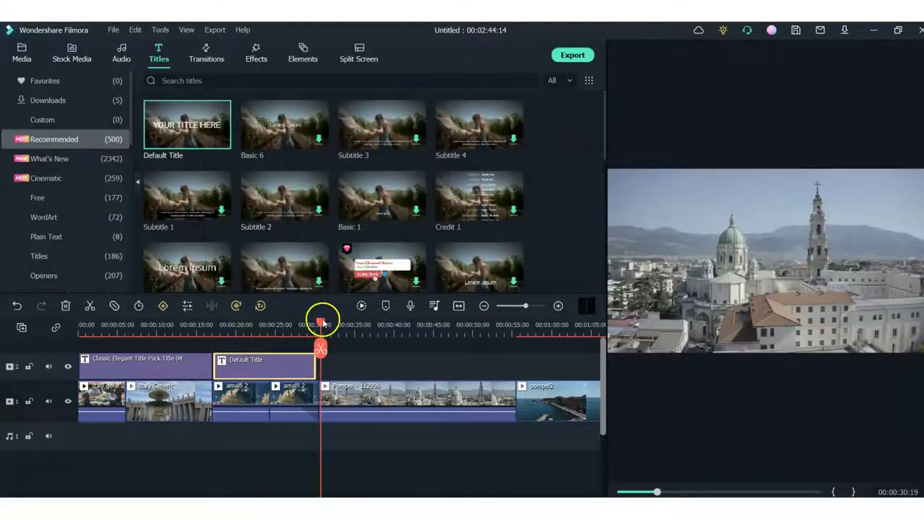
Add a Default Title directly after the Amalfi title, about 30 seconds in, and set its text to "#4" and "Pompeii" on two lines
drag(318, 323, 315, 323)
click(176, 108)
drag(186, 125, 318, 367)
click(350, 368)
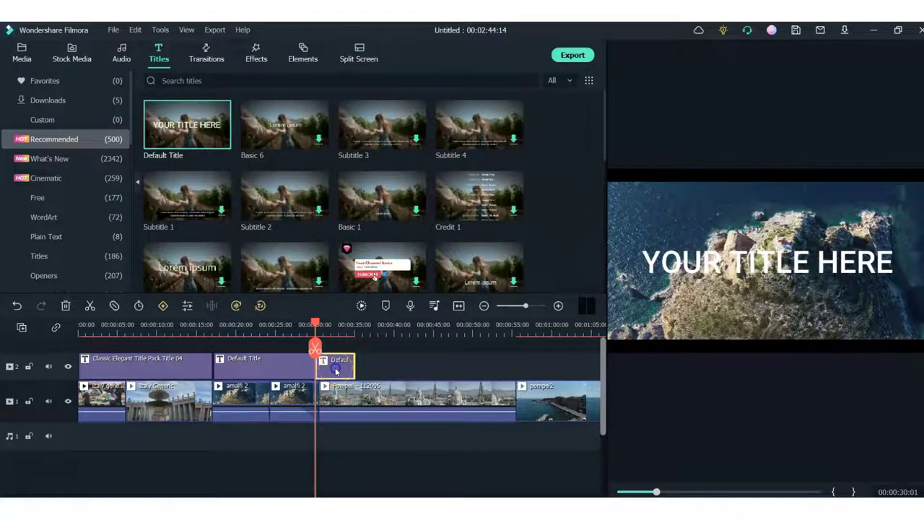
double_click(335, 368)
drag(299, 145, 221, 141)
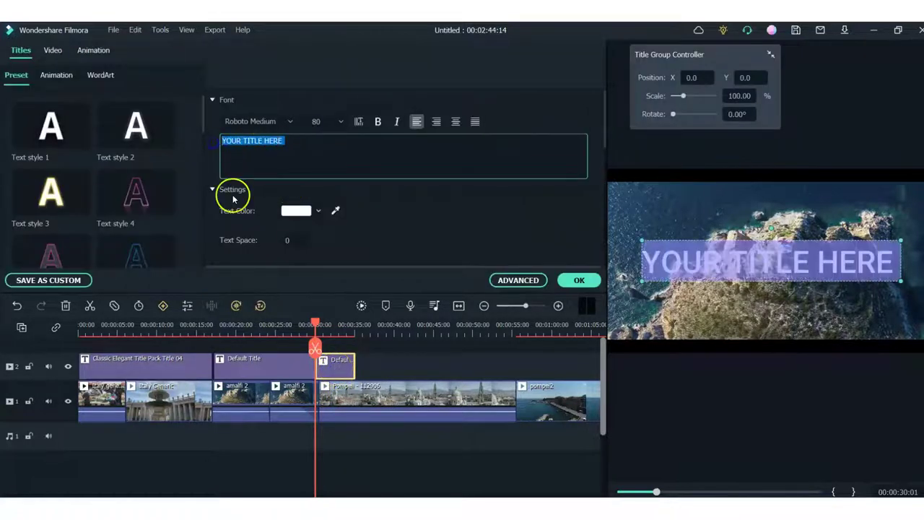
key(BackSpace)
text(#4 )
text(Pompeii)
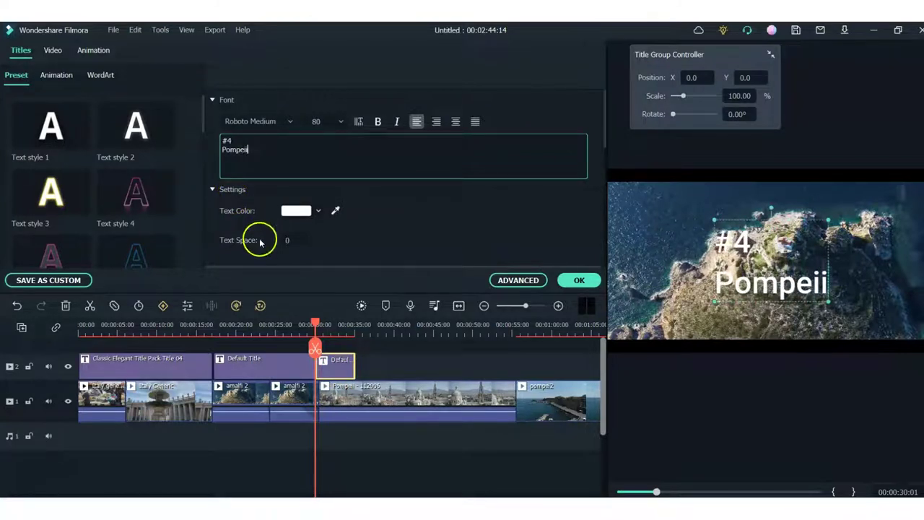
Extend the Pompeii title to the end of the pompei2 clip and close the gap by moving tuscany1 up against pompei2
click(340, 368)
drag(354, 368, 388, 367)
drag(526, 306, 523, 307)
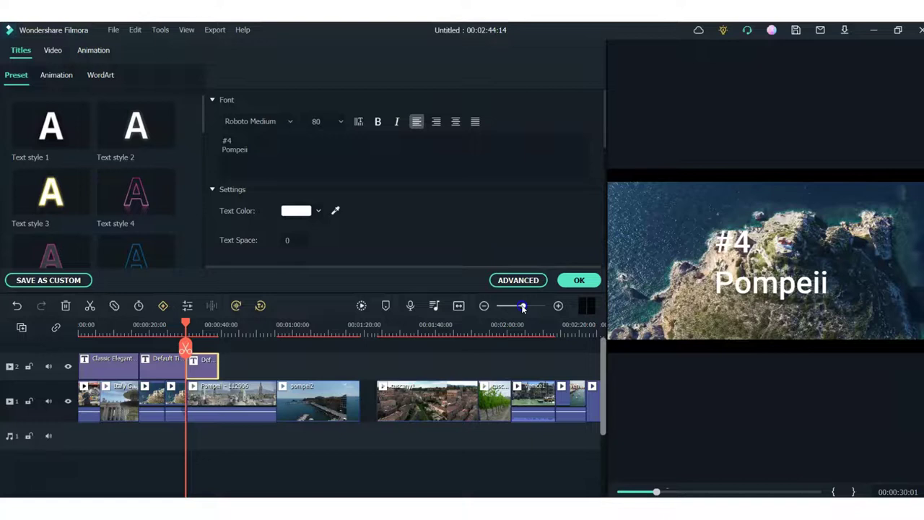
click(205, 365)
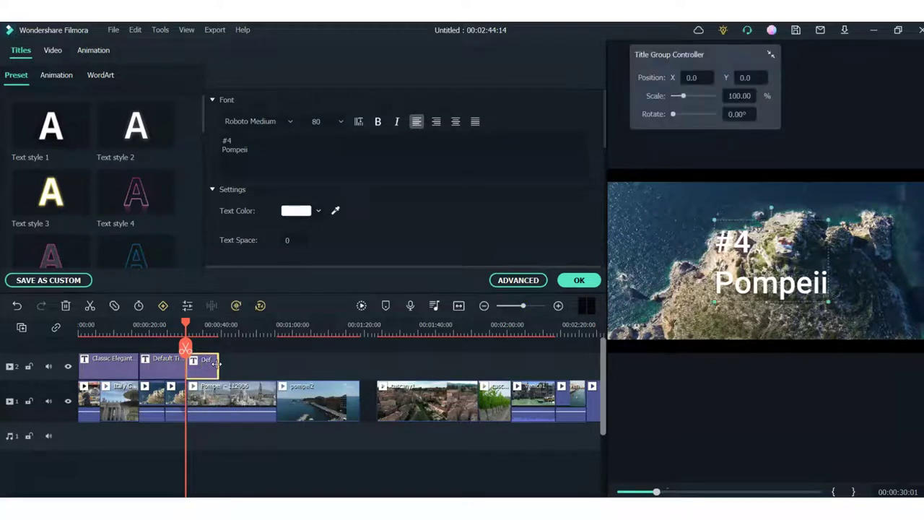
click(218, 365)
double_click(213, 370)
drag(212, 369, 358, 370)
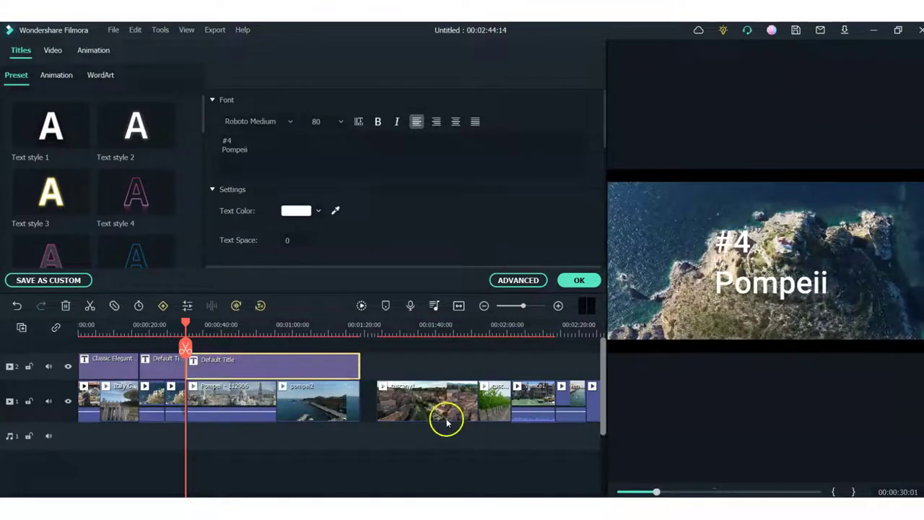
drag(377, 405, 402, 412)
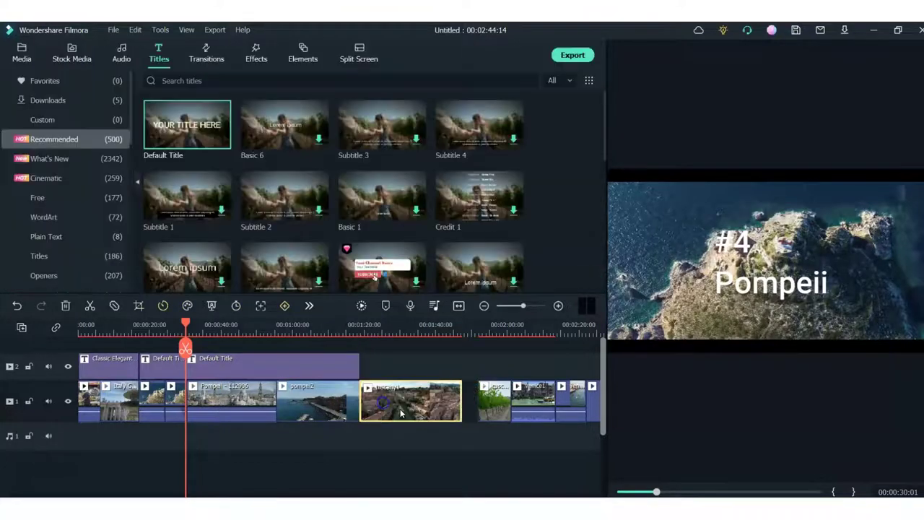
click(300, 373)
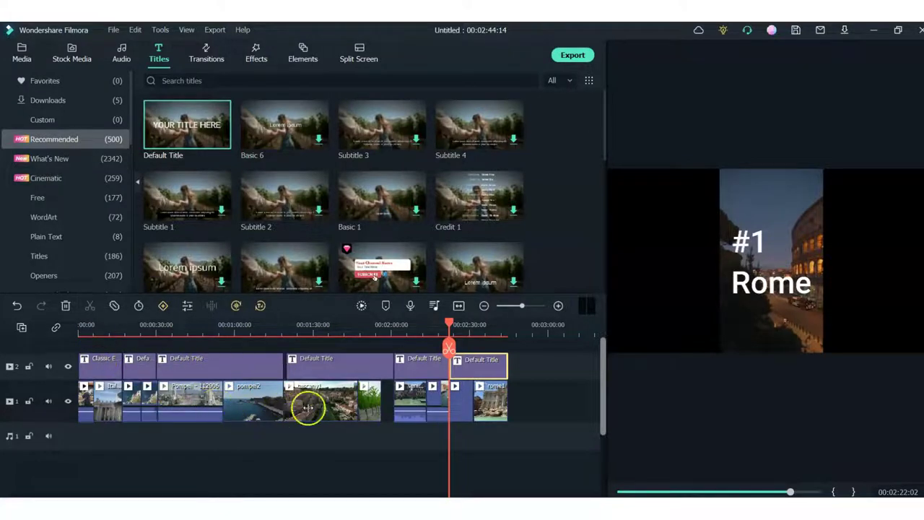
Preview the "#3 Tuscany" title over the tuscany1 clip at about 1:40
click(757, 460)
drag(790, 491, 741, 491)
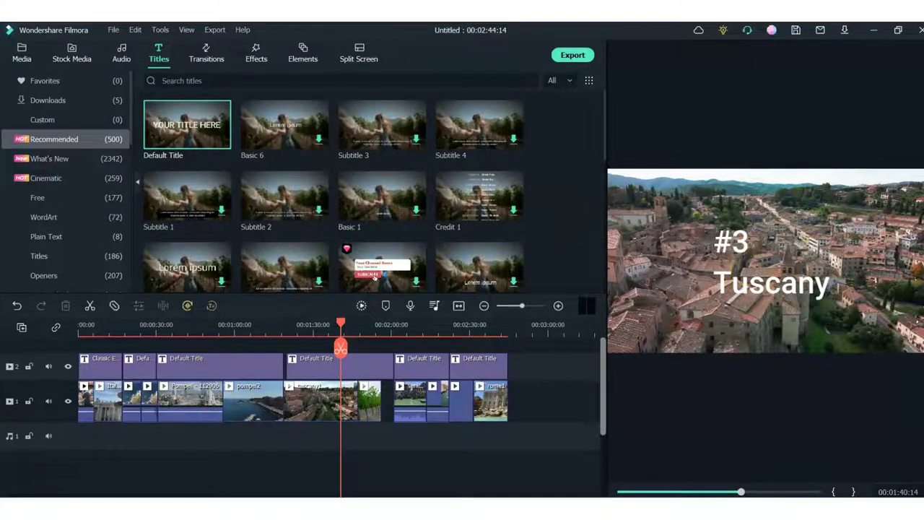
click(780, 310)
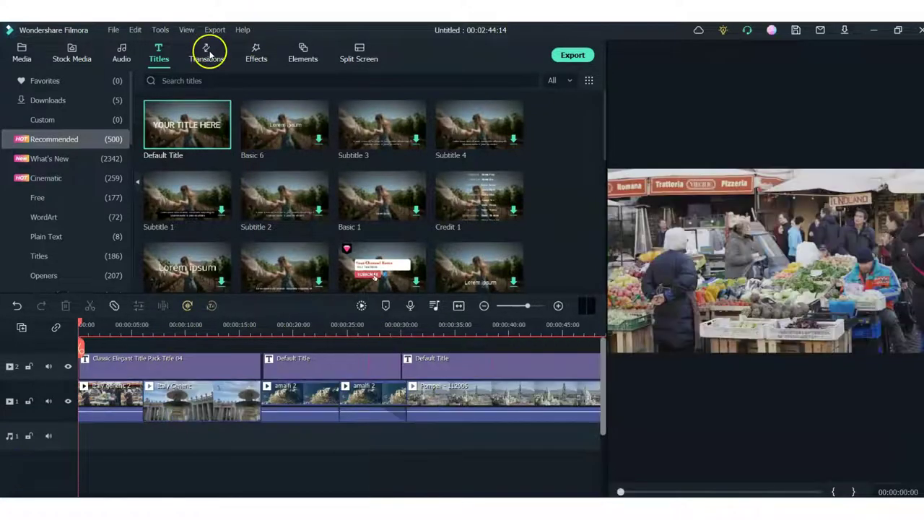
Add a Dissolve transition between the Italy generic 2 and Italy Generic clips
click(207, 55)
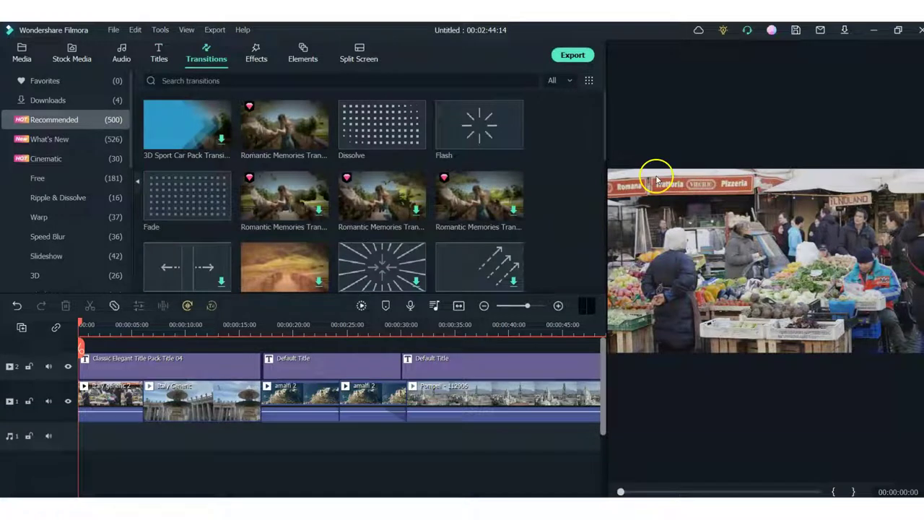
drag(370, 106, 146, 415)
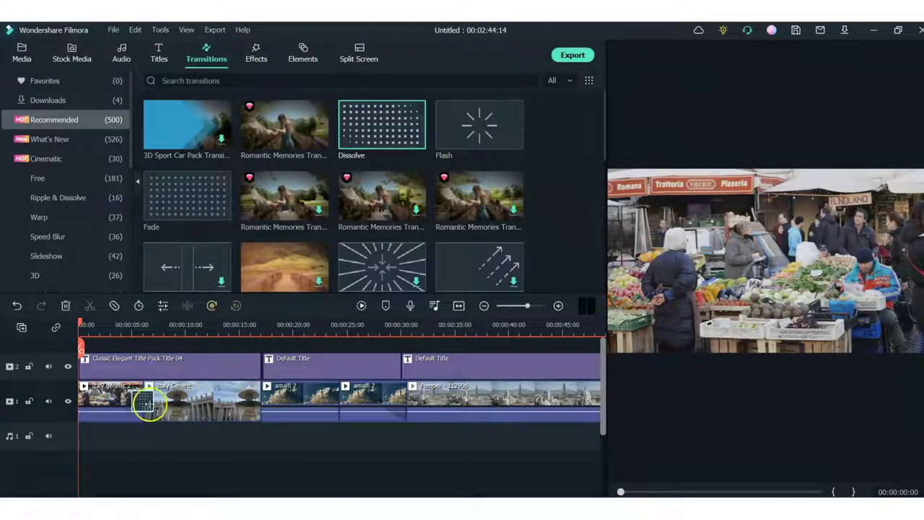
click(138, 409)
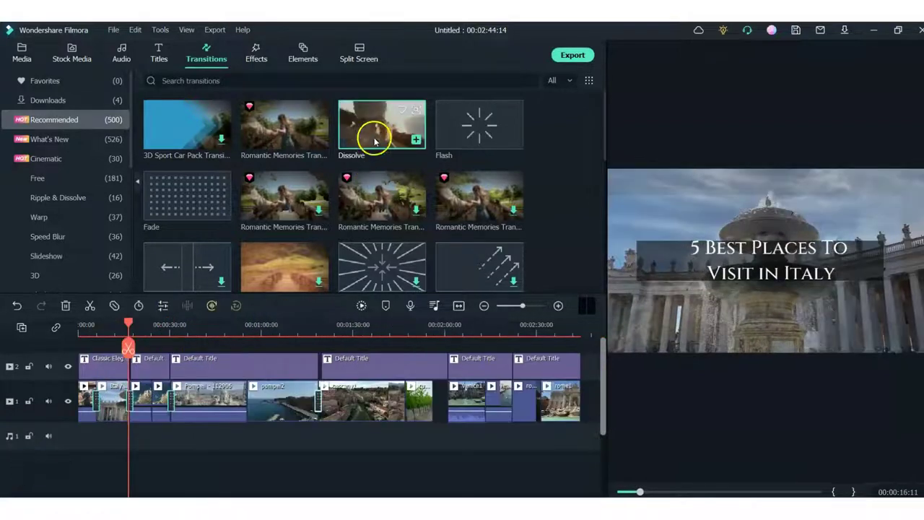
Add Dissolve transitions at the start of the venice1 clip and at the start of the rome1 clip
drag(371, 132, 447, 192)
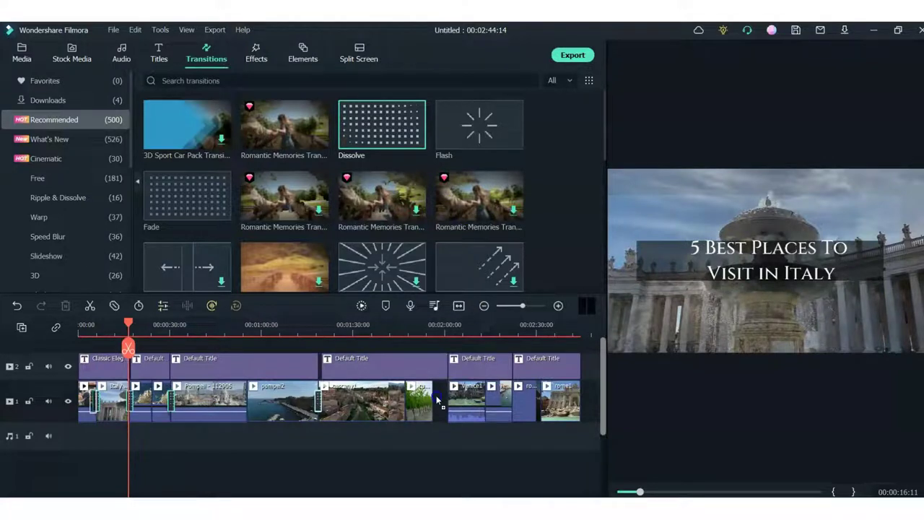
drag(445, 399, 446, 398)
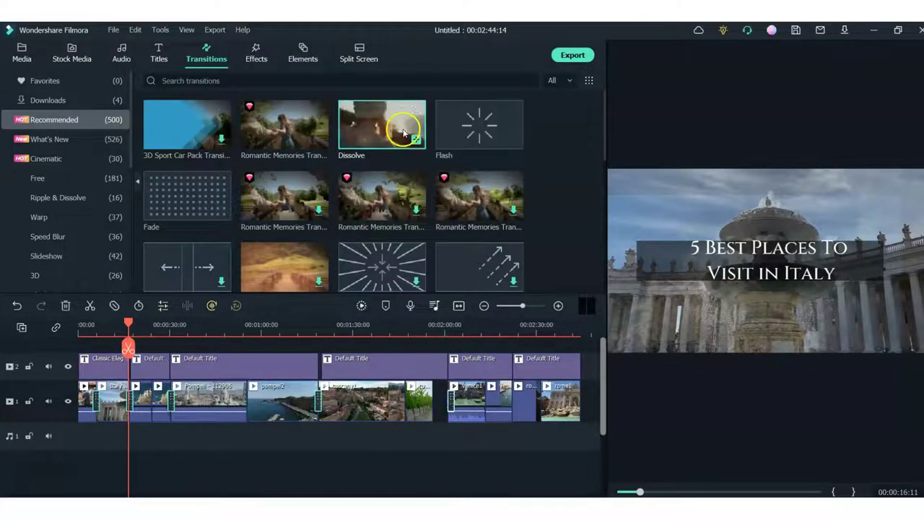
mouse_move(403, 132)
mouse_down()
mouse_move(544, 369)
mouse_move(538, 400)
mouse_up()
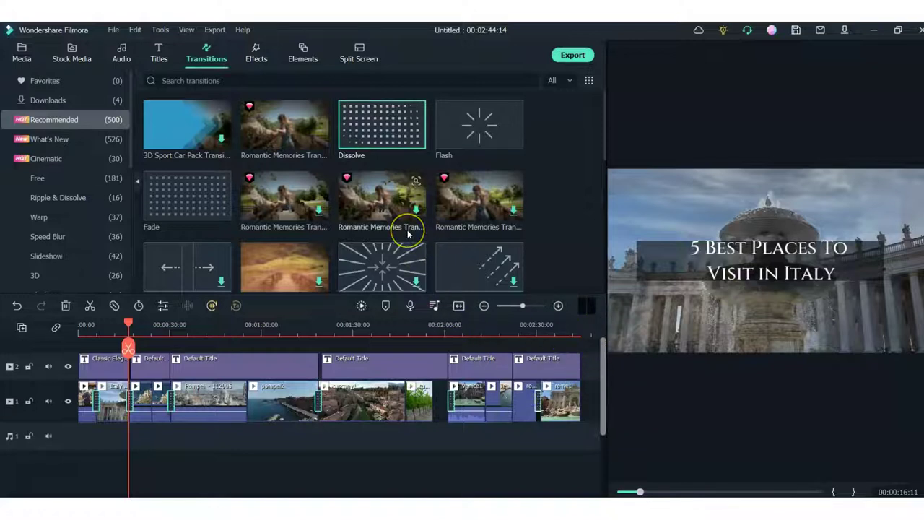
drag(407, 233, 42, 462)
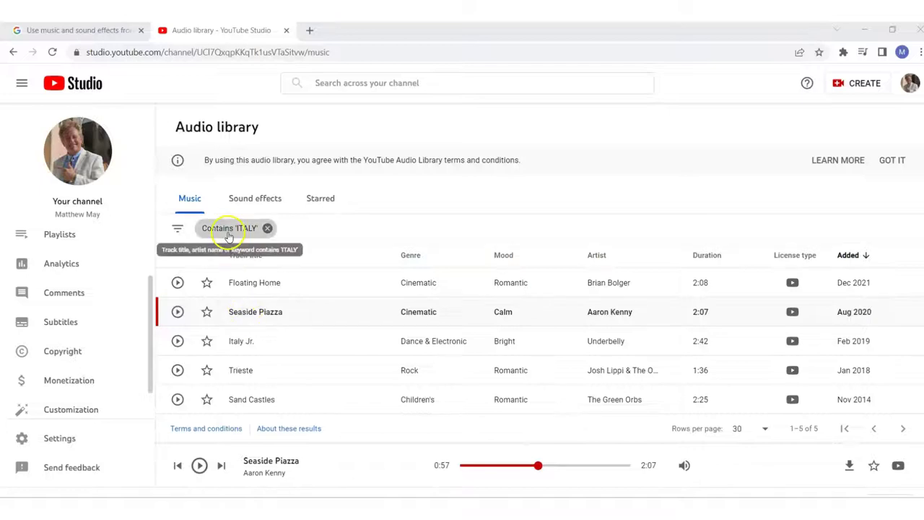
In YouTube Studio's Audio library, view the licence details of the Seaside Piazza track and play it
click(792, 312)
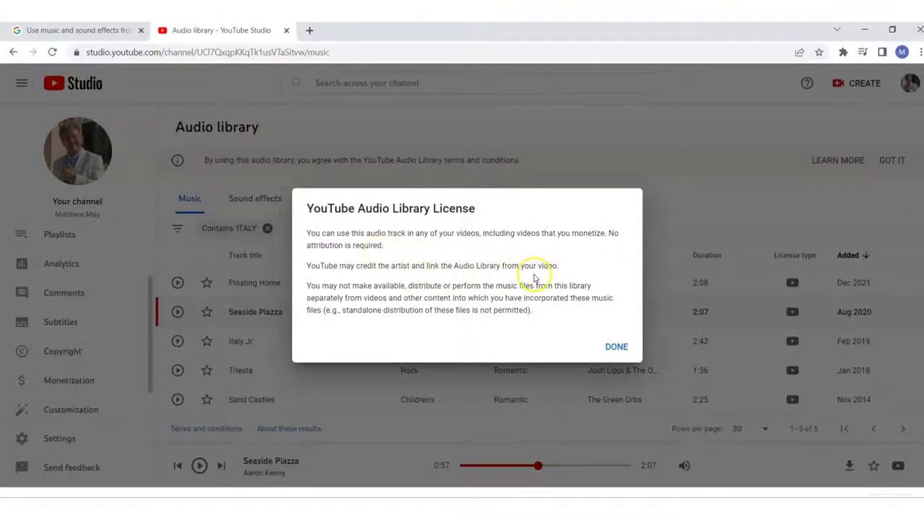
click(614, 347)
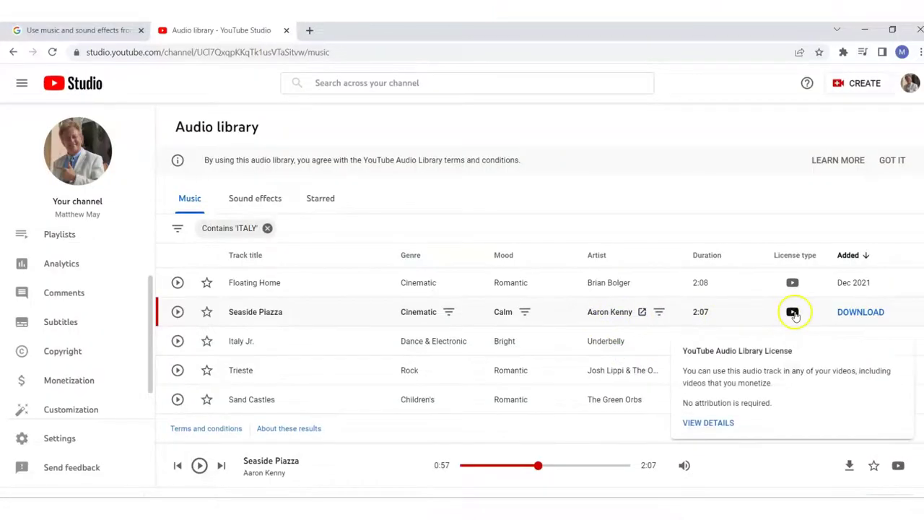
click(792, 311)
click(616, 348)
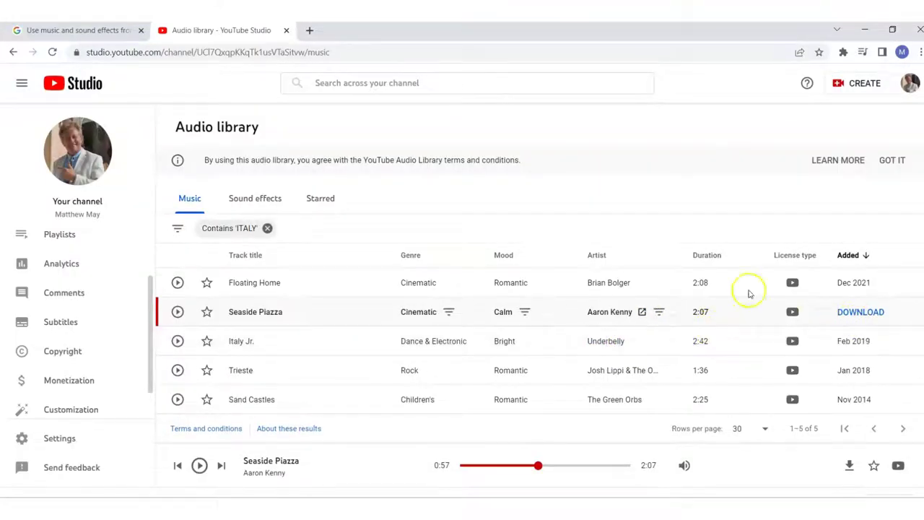
click(177, 312)
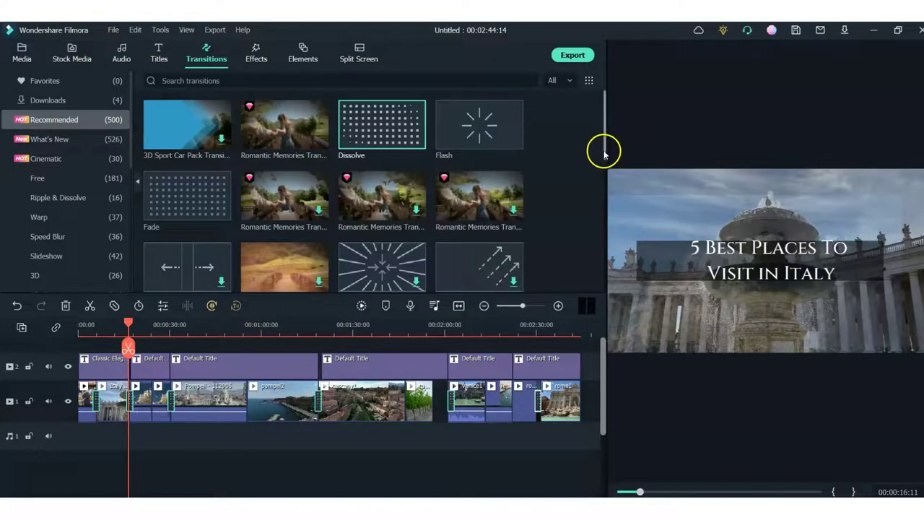
Back in Filmora, place the Seaside Piazza music on the audio track from the start of the video
drag(603, 153, 591, 108)
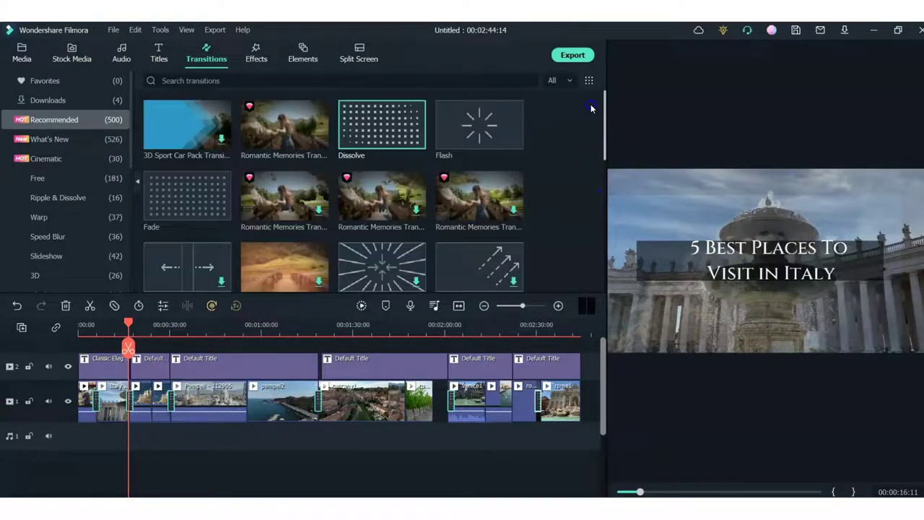
click(20, 59)
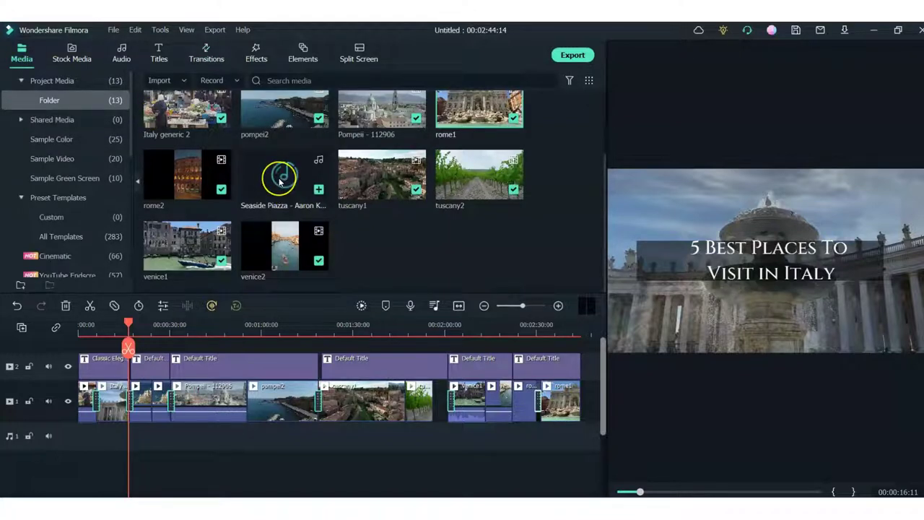
drag(280, 181, 84, 429)
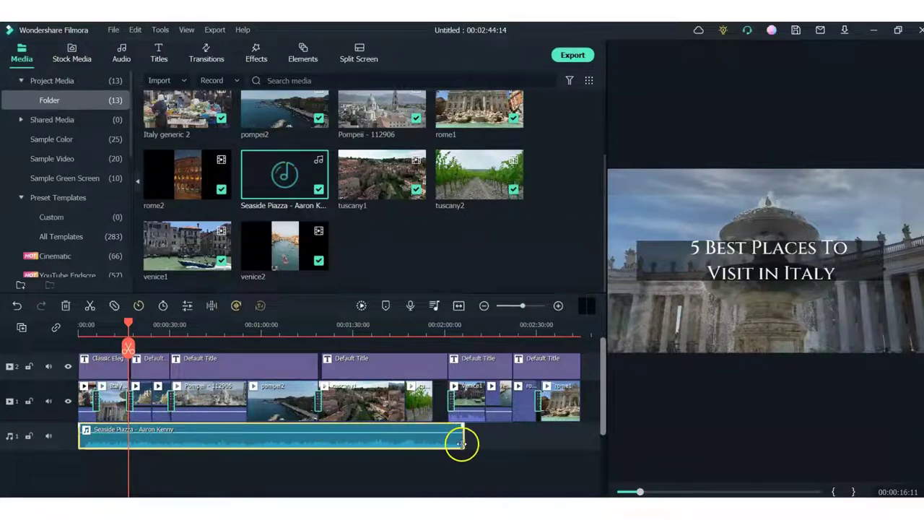
Append a second copy of Seaside Piazza directly after the first and return the playhead to the start of the video
drag(462, 436, 134, 440)
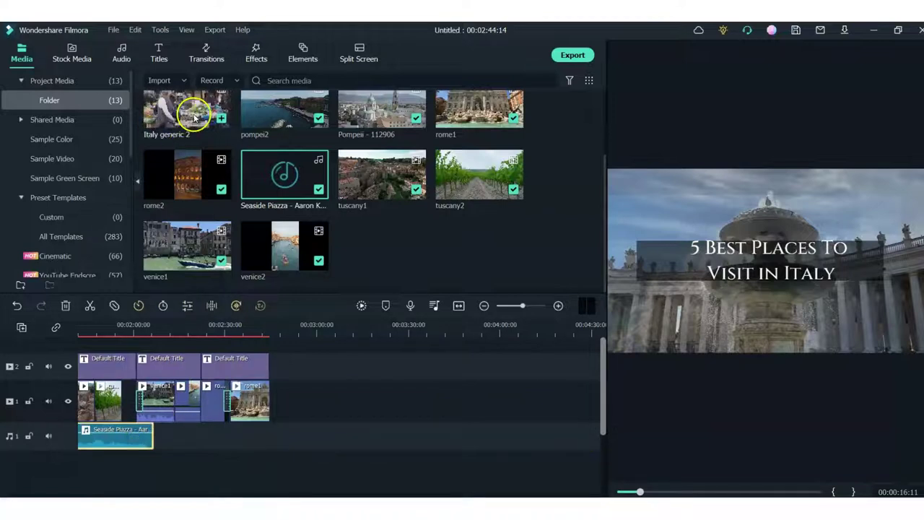
drag(288, 196, 156, 437)
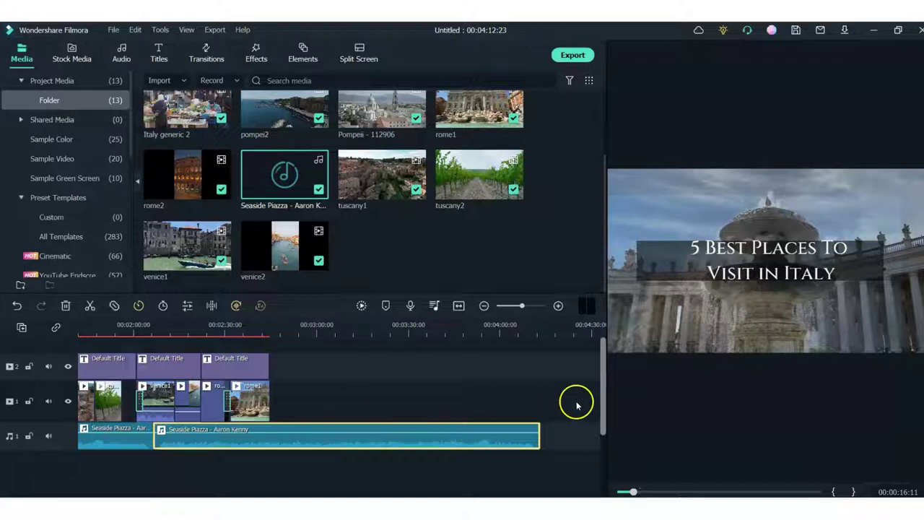
drag(633, 490, 614, 492)
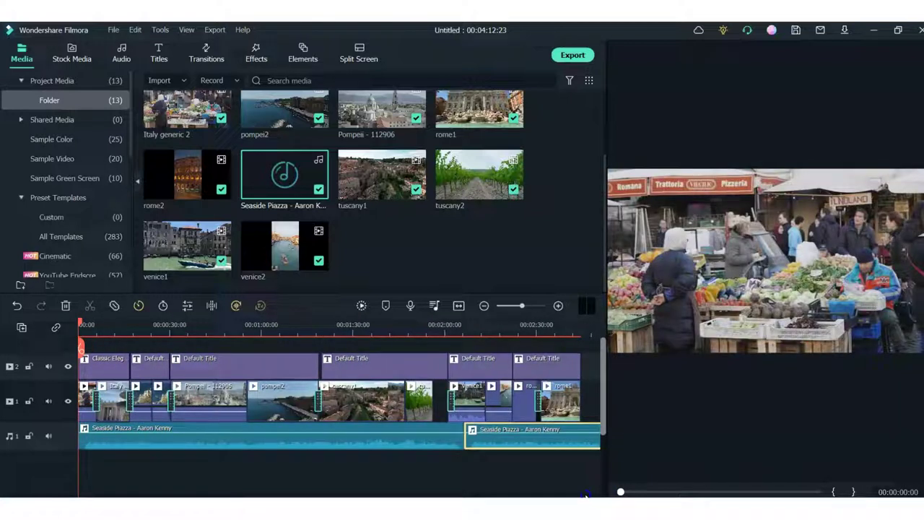
Play the opening of the video to check the background music, and return the playhead to the start
key(space)
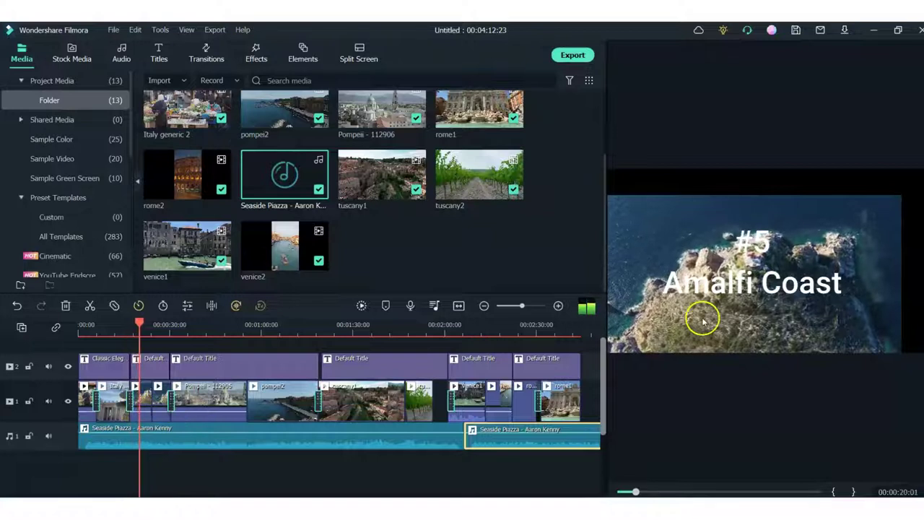
drag(140, 324, 78, 336)
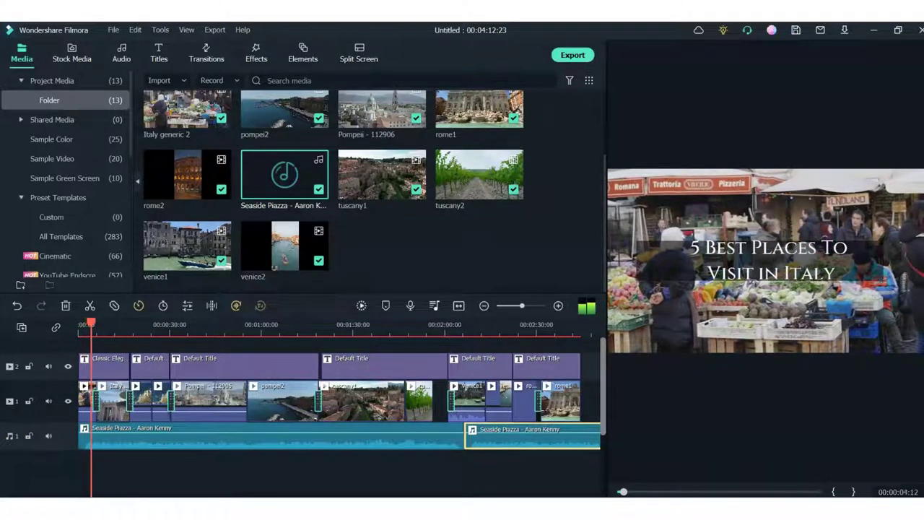
key(space)
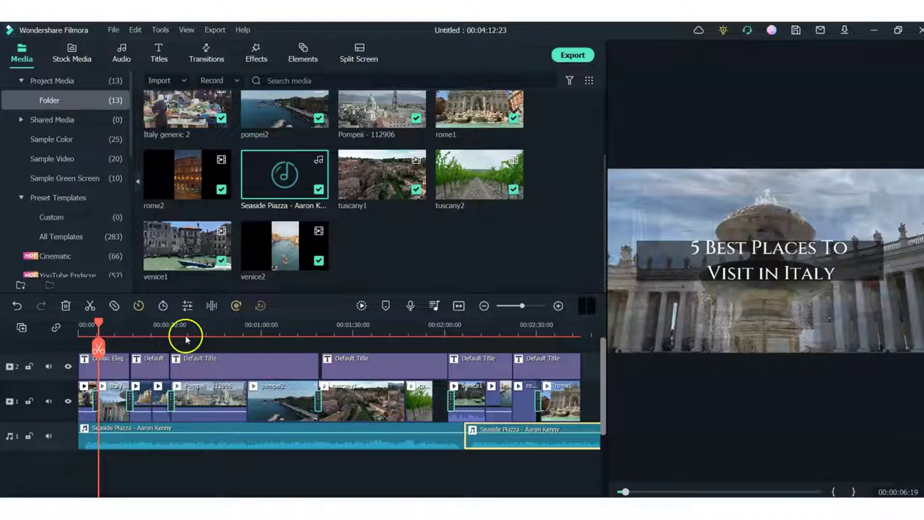
drag(98, 324, 79, 324)
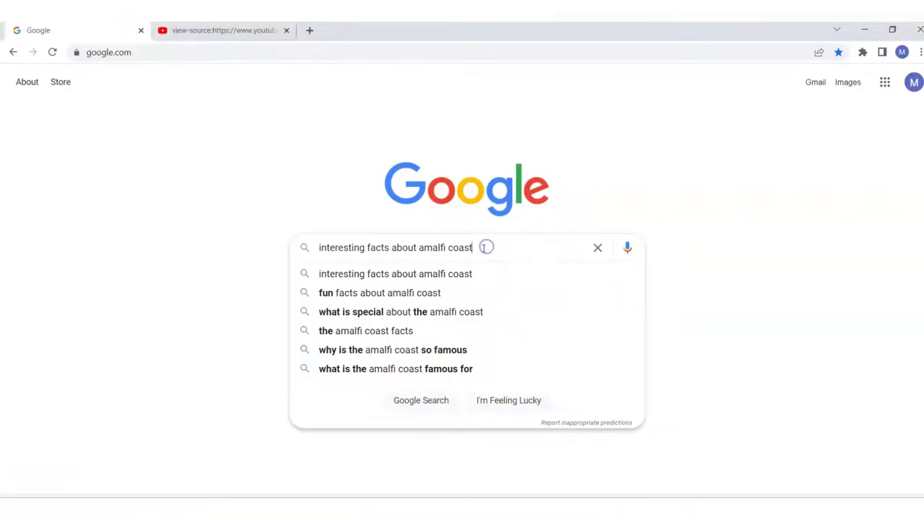
In Google, search for "interesting facts about amalfi coast" and read the answer to "What is unique about the Amalfi Coast?"
key(Return)
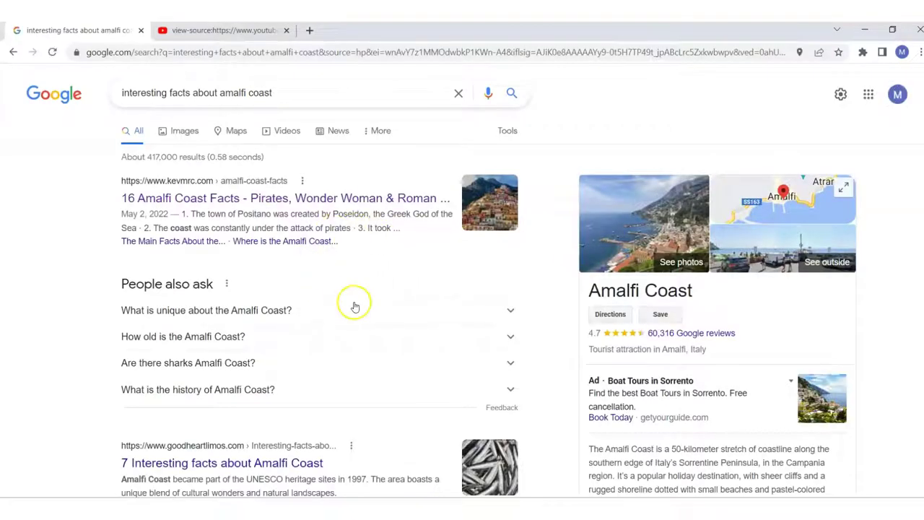
click(511, 311)
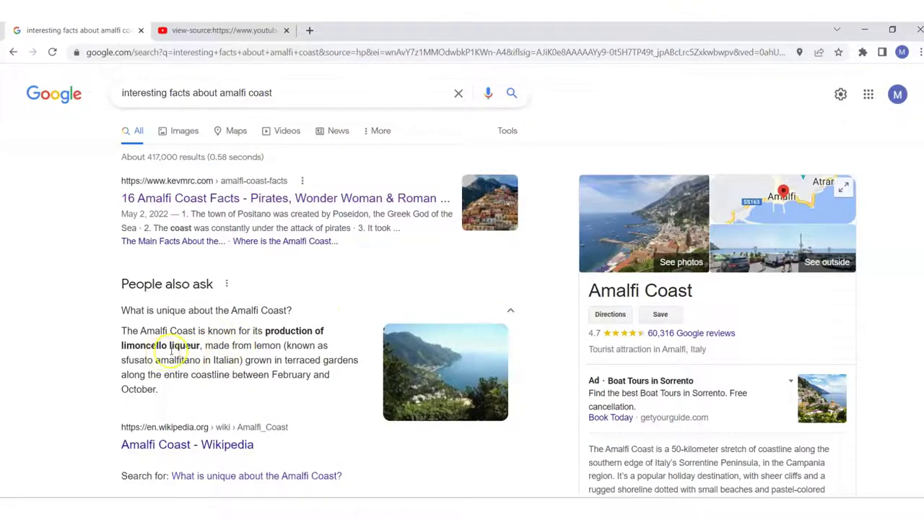
drag(172, 345, 141, 330)
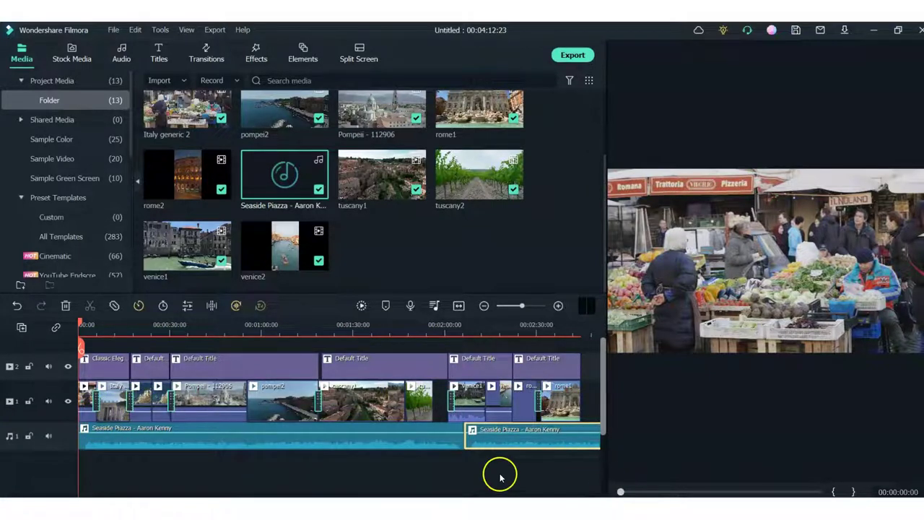
Back in Filmora, record a microphone voice-over of about 9 seconds from the start of the video with the project muted
click(409, 305)
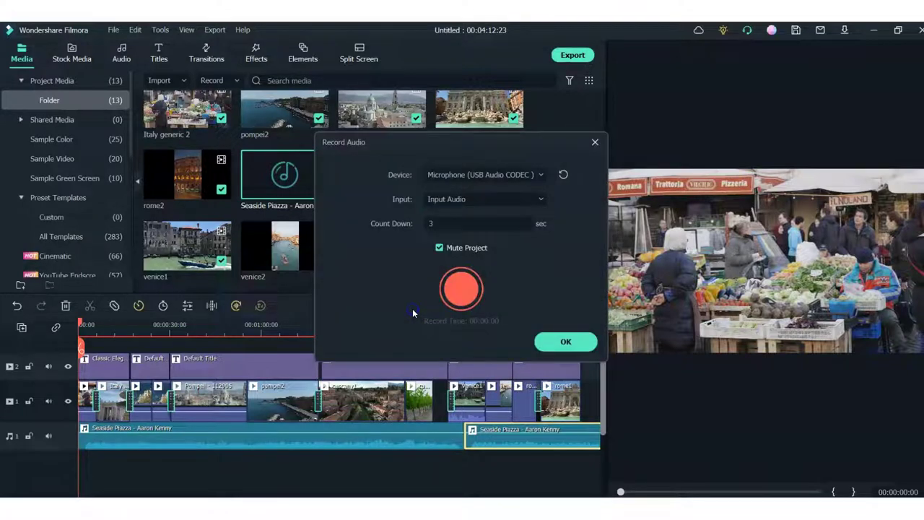
click(460, 291)
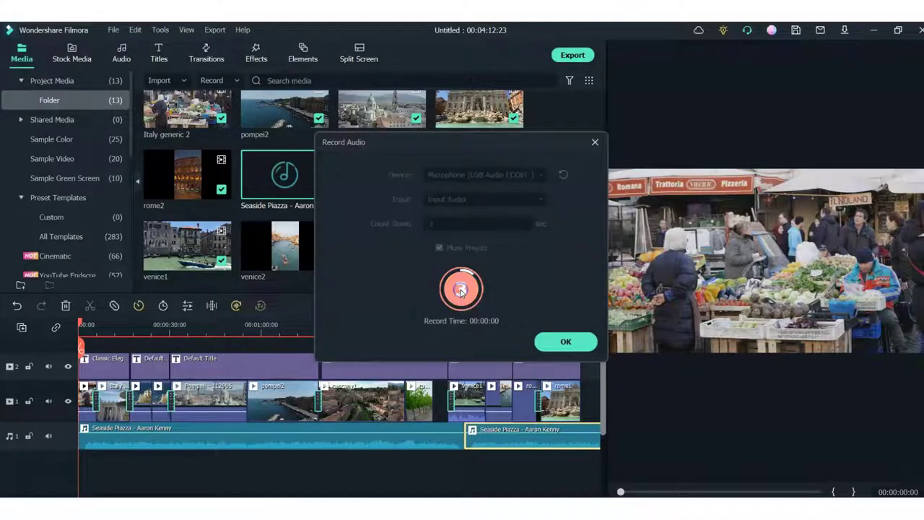
click(116, 273)
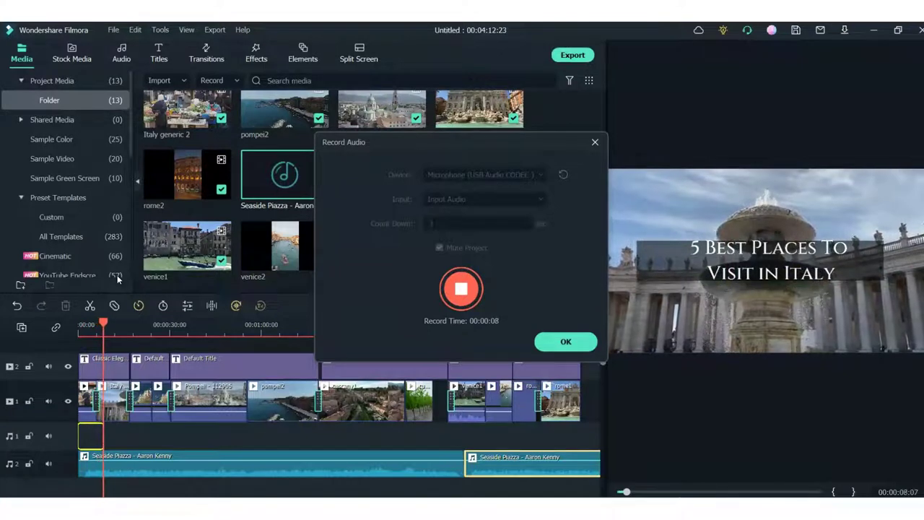
click(460, 290)
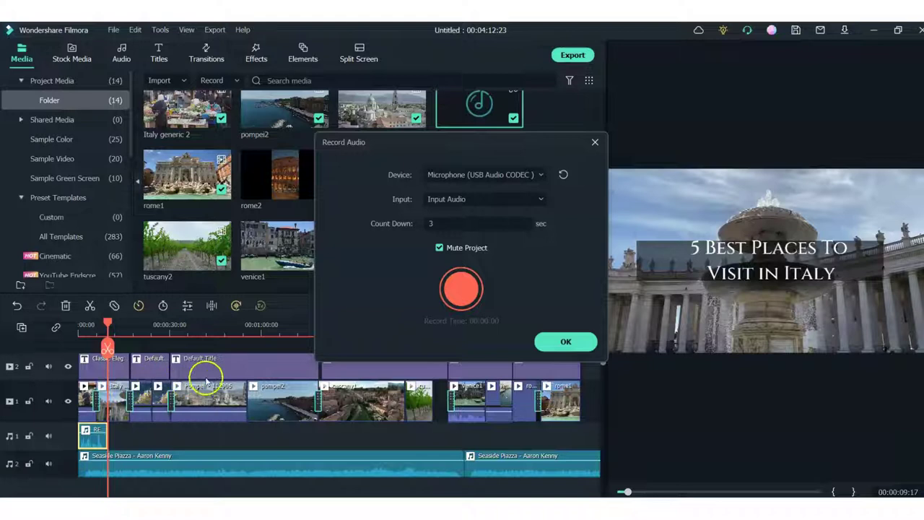
click(565, 343)
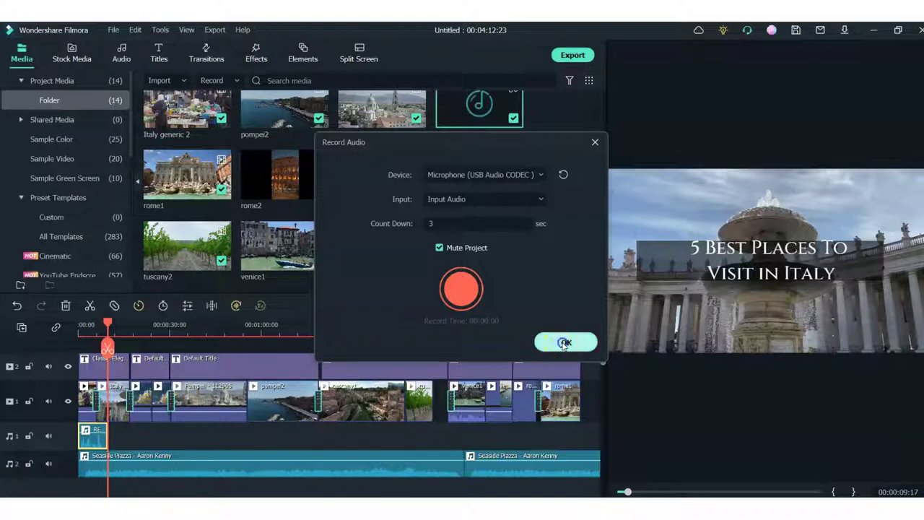
Play the first voice-over from the start, and record a second one from about 23 seconds over the Amalfi Coast section
drag(625, 490, 619, 491)
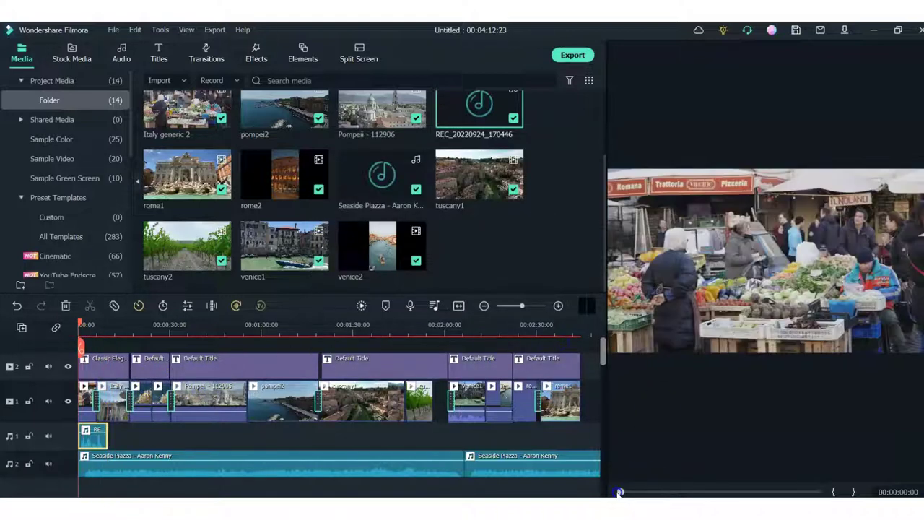
key(space)
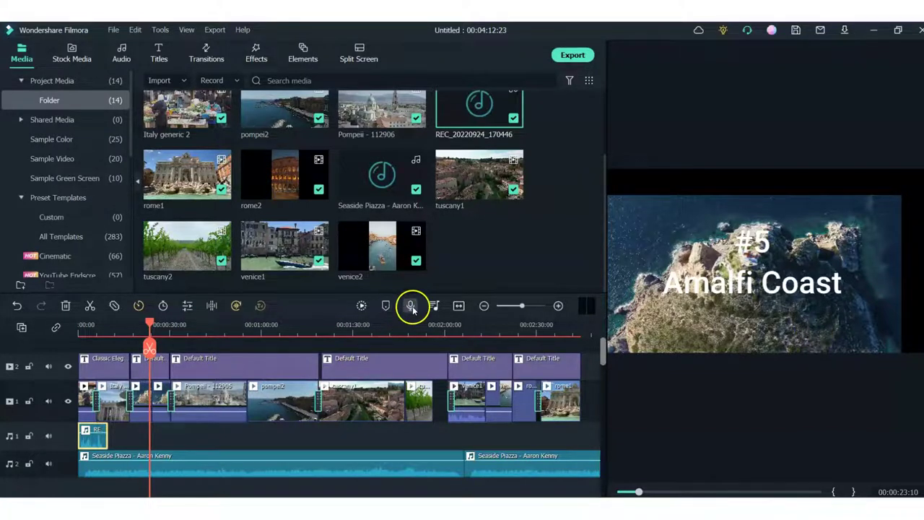
click(410, 306)
click(461, 288)
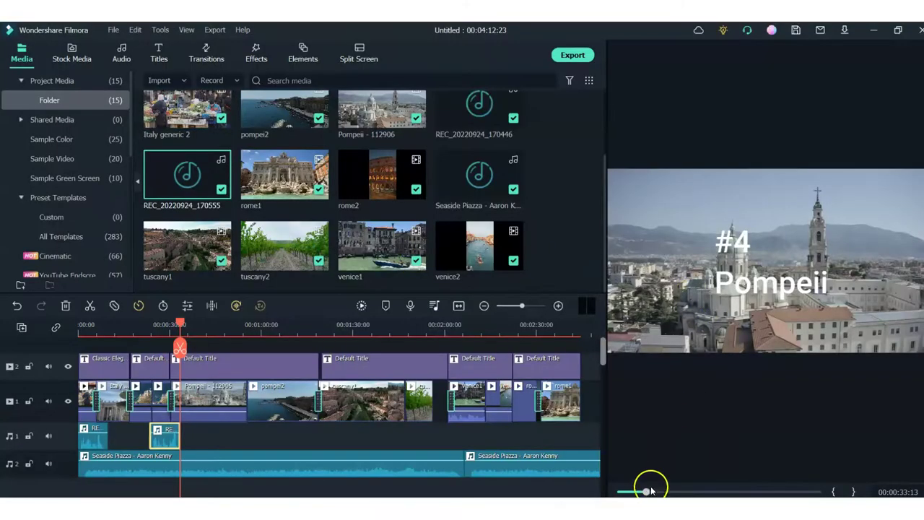
Move the playhead back to the Amalfi Coast section and play the second voice-over
mouse_move(649, 490)
mouse_down()
mouse_move(626, 491)
mouse_move(640, 490)
mouse_up()
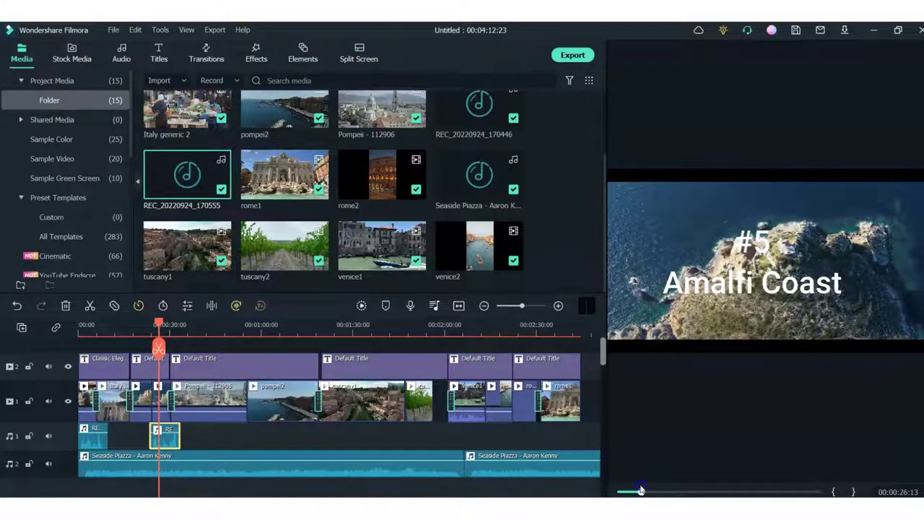
drag(641, 490, 636, 491)
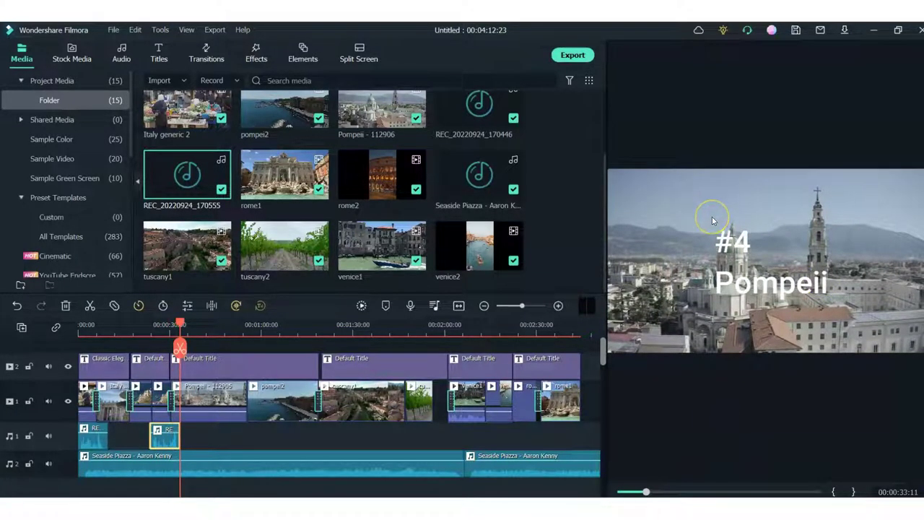
click(288, 349)
click(319, 398)
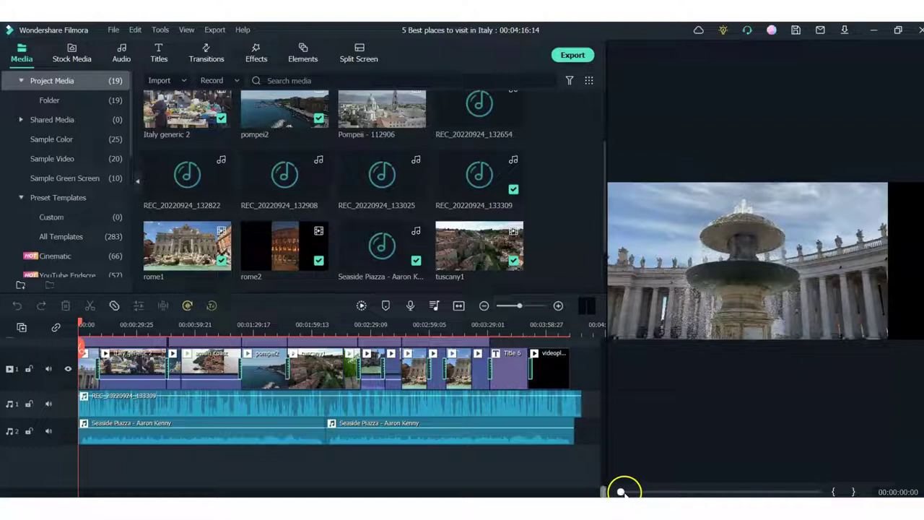
In the "5 Best places to visit in Italy" project, preview the video from the #1 Roma section through the closing thank-you screen
drag(621, 491, 773, 476)
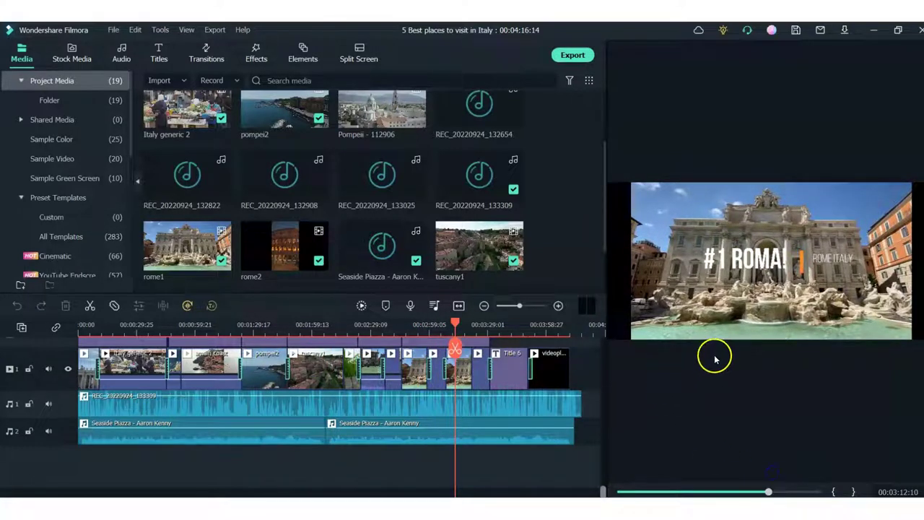
key(space)
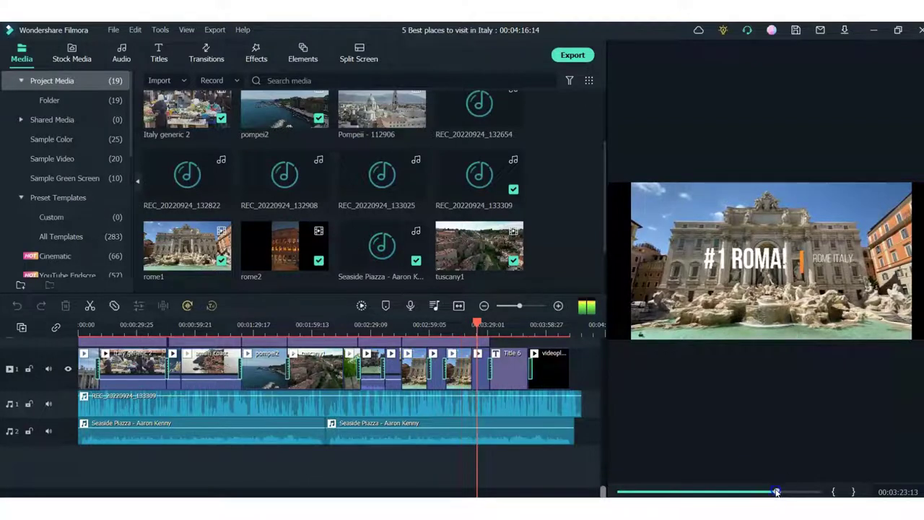
mouse_move(772, 492)
mouse_down()
mouse_move(787, 491)
mouse_move(772, 491)
mouse_up()
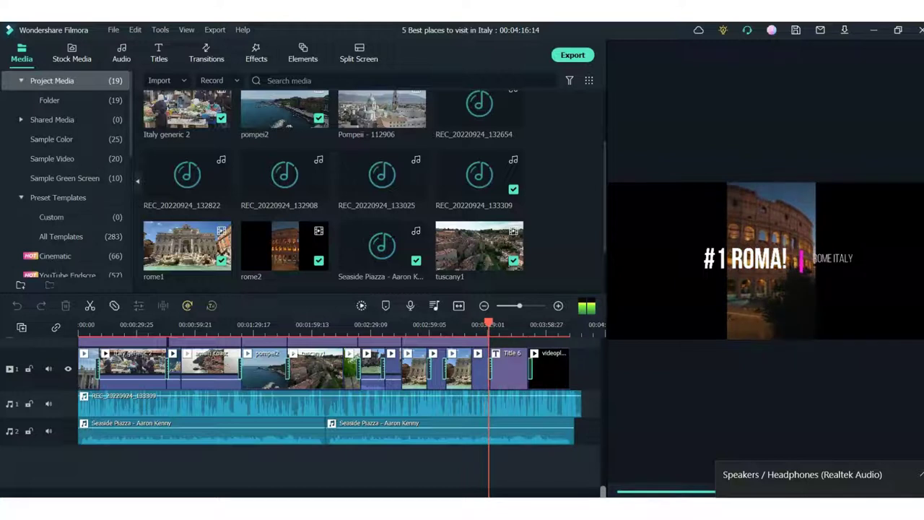
click(685, 395)
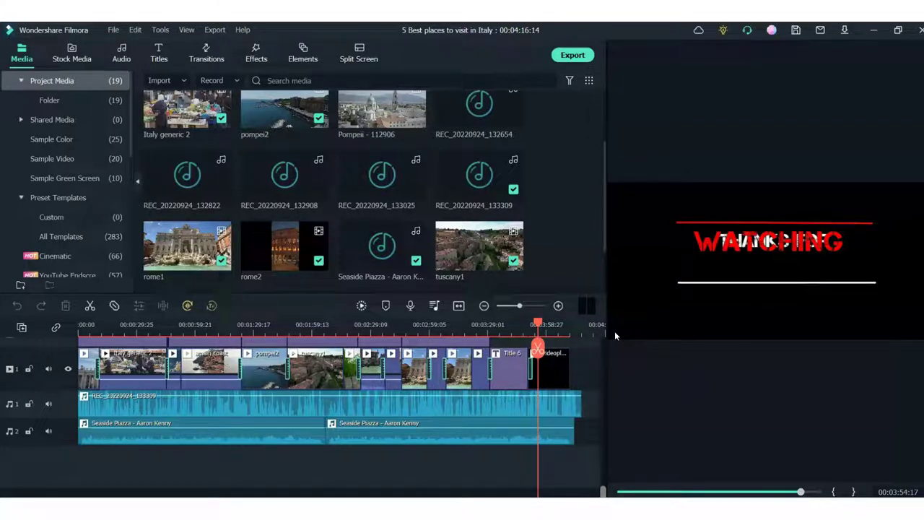
click(610, 335)
key(space)
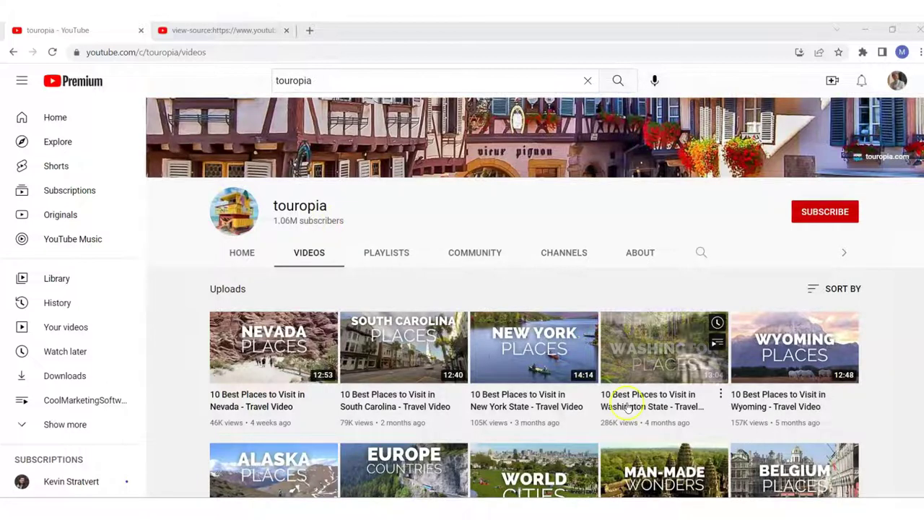
On touropia's YouTube channel, sort the uploads by popularity and open "25 Best Places to Visit in Europe - Travel Europe"
click(821, 289)
click(808, 322)
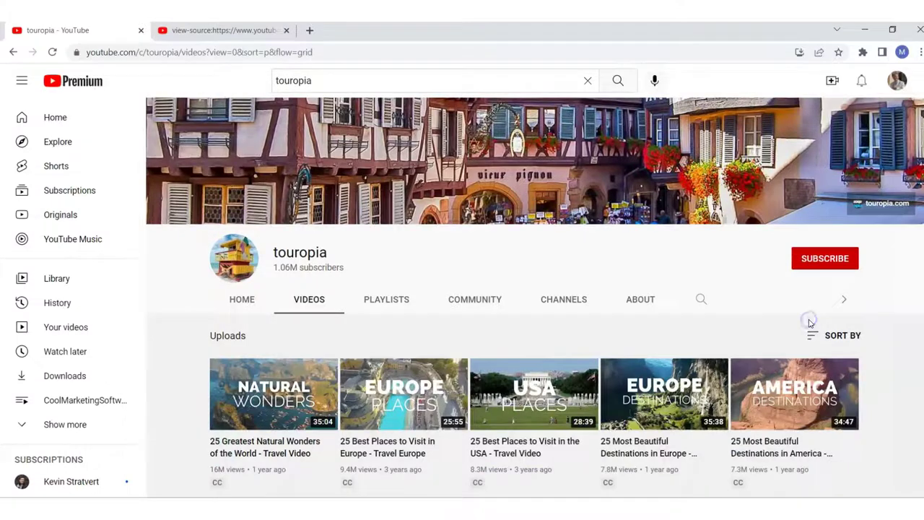
click(401, 458)
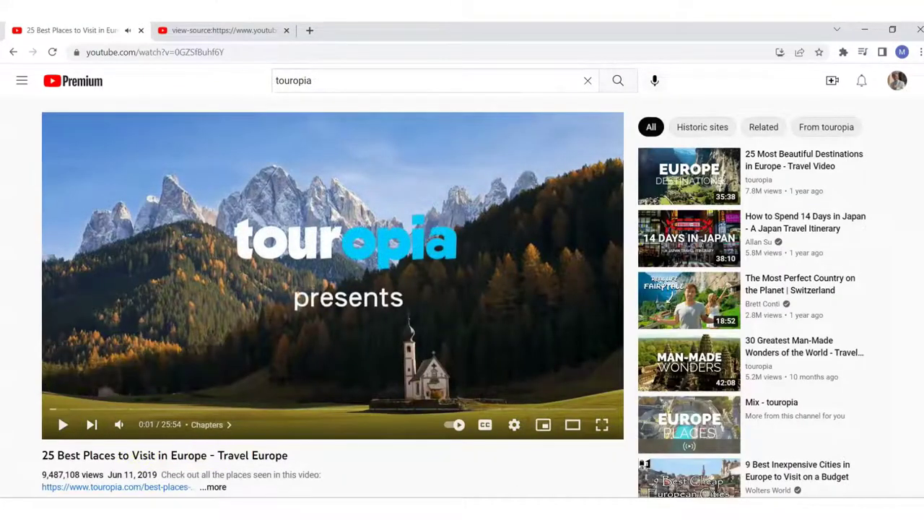
Examine the Europe travel video's view count, links and viewer comments below the player
scroll(690, 316, down, 5)
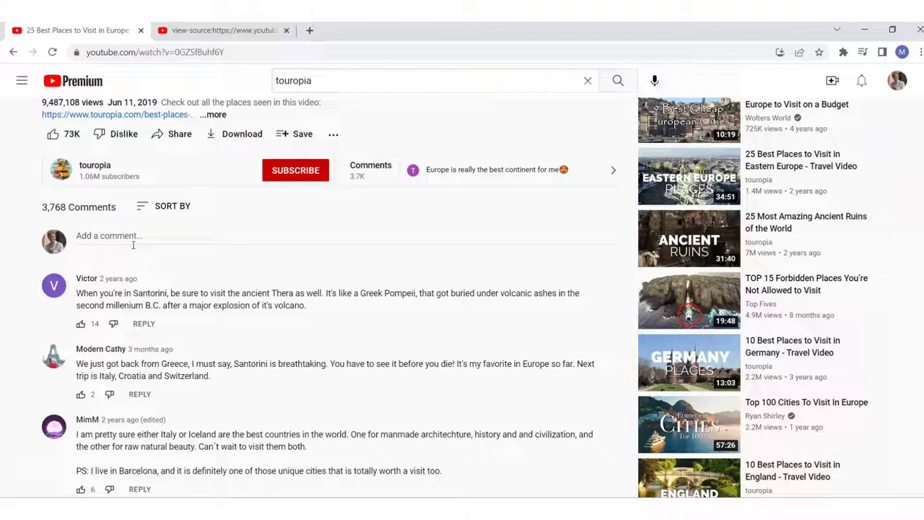
scroll(913, 165, up, 2)
scroll(913, 165, up, 1)
scroll(914, 165, down, 1)
scroll(913, 165, up, 2)
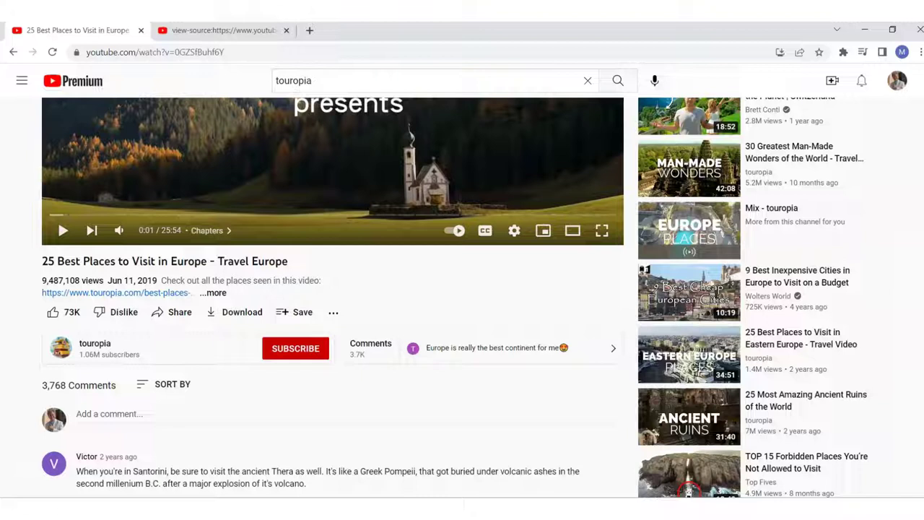
scroll(455, 296, up, 2)
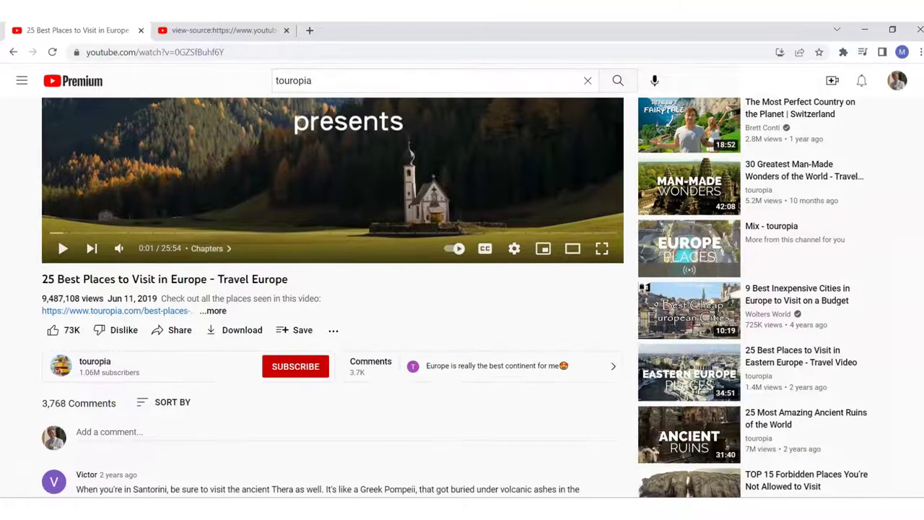
scroll(454, 296, up, 1)
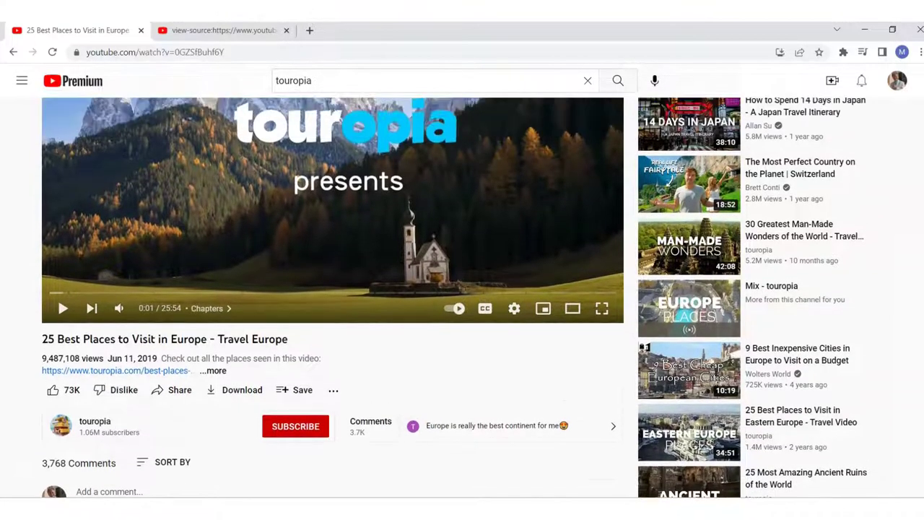
scroll(454, 296, down, 1)
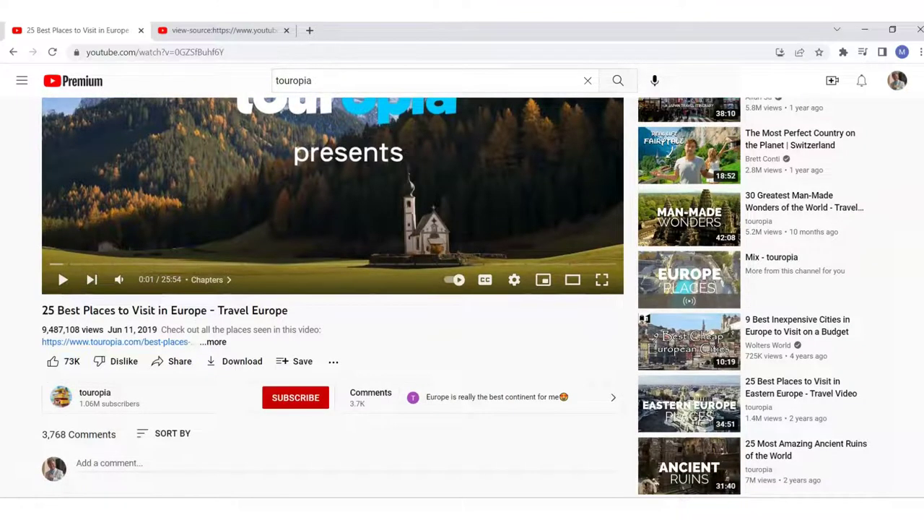
scroll(486, 204, down, 4)
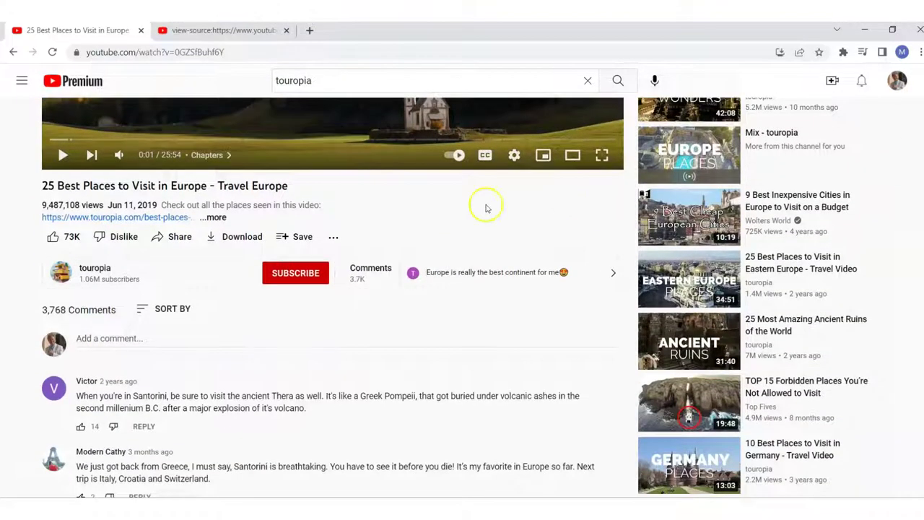
Expand the Europe travel video's description and examine its text, chapters and title
click(216, 217)
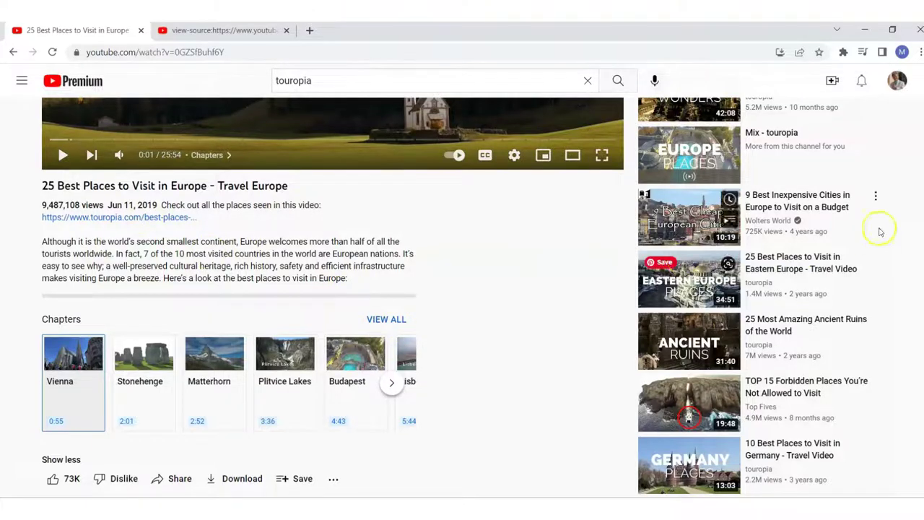
scroll(461, 288, up, 1)
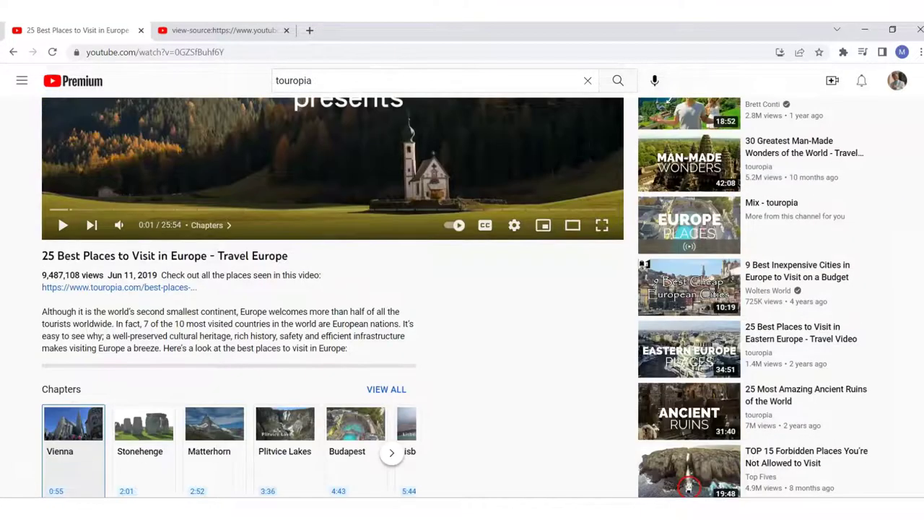
drag(307, 260, 43, 261)
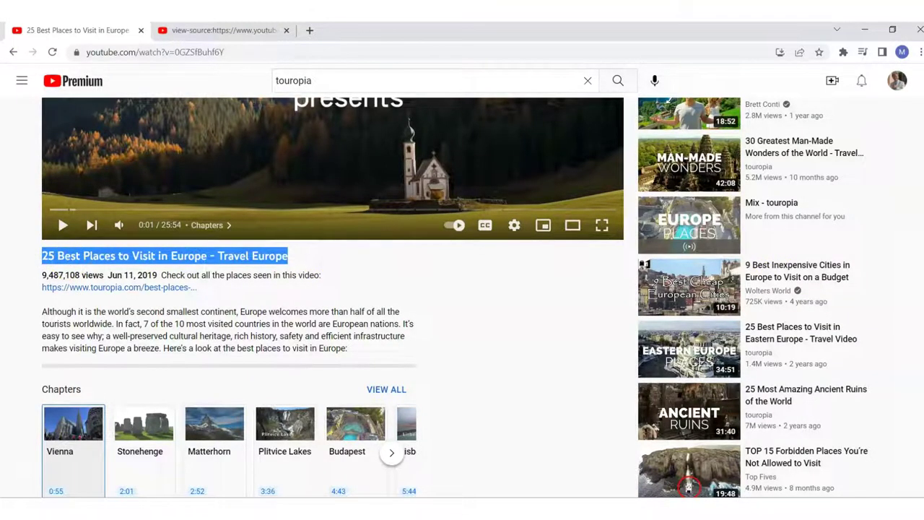
scroll(914, 149, down, 1)
scroll(332, 288, up, 2)
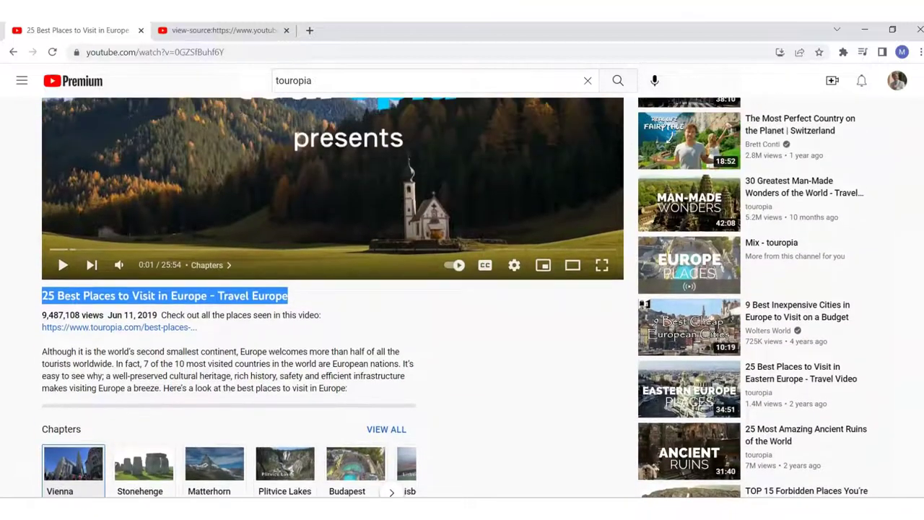